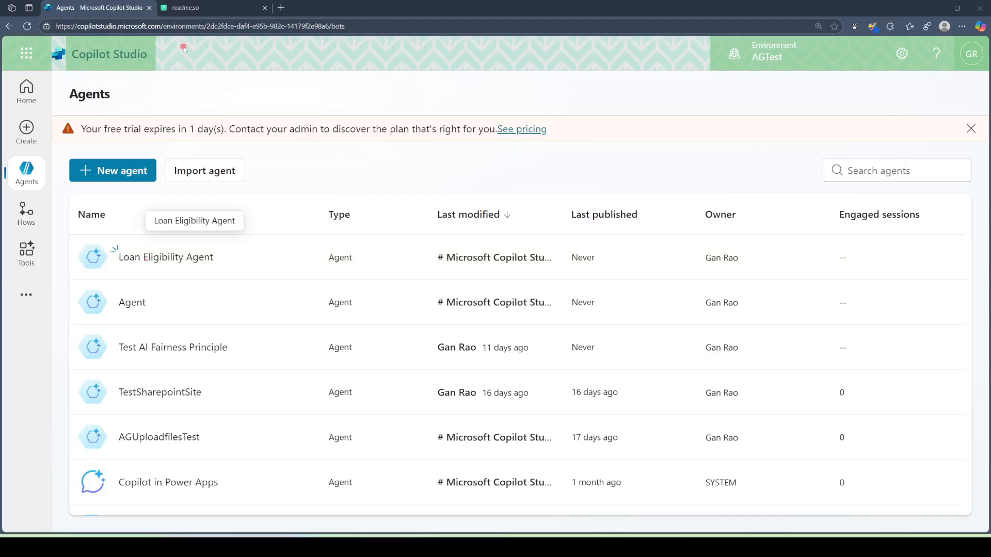
Step: Switch to the readme.so editor and reset all sections of the readme to the default template
left_click(183, 8)
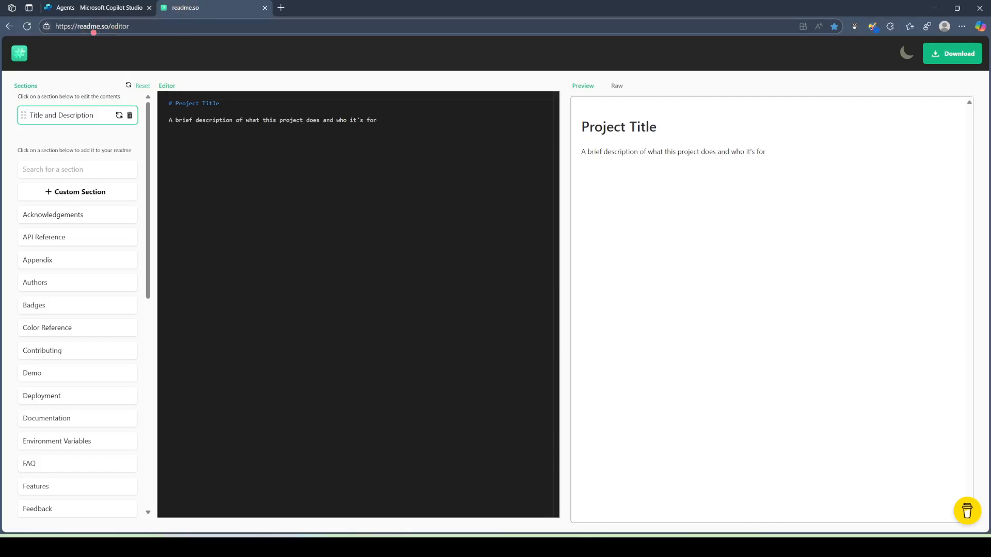
left_click(129, 116)
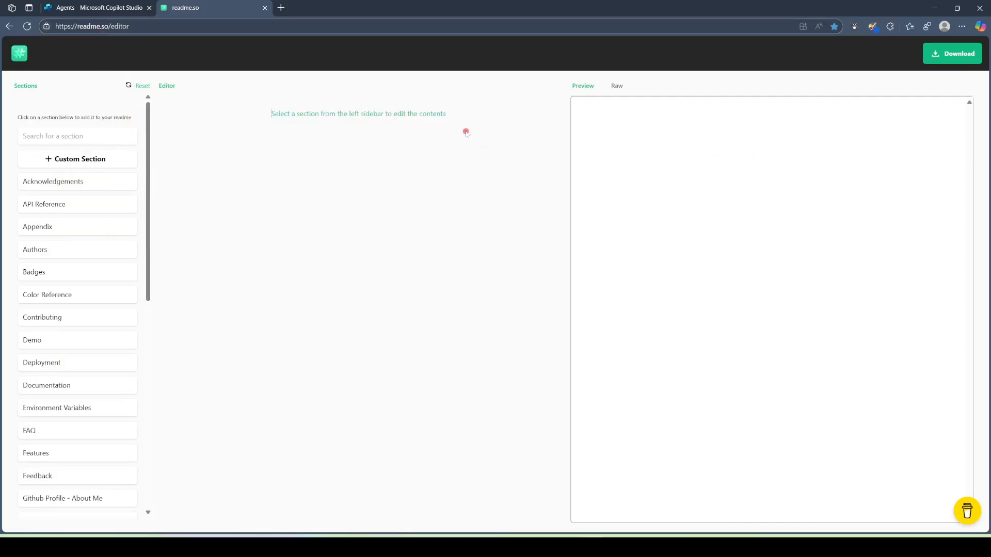
left_click(140, 85)
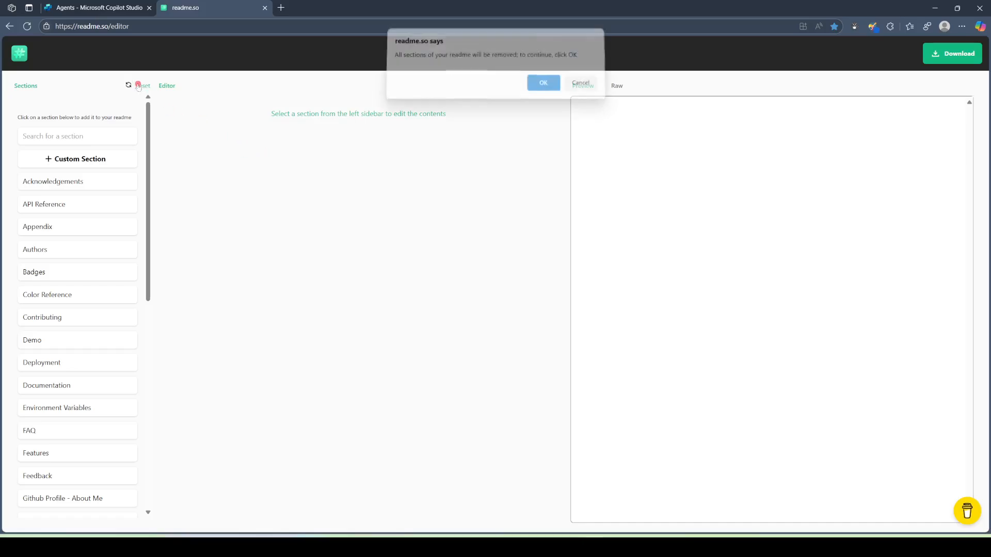
left_click(543, 87)
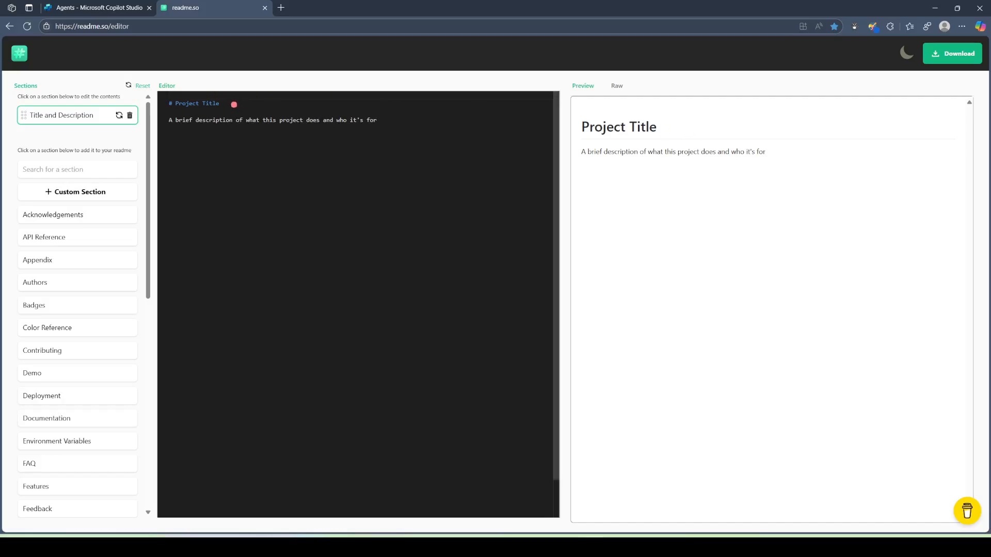
Step: Change the readme's main heading to "Project Copilot Studio"
double_click(214, 103)
type("C")
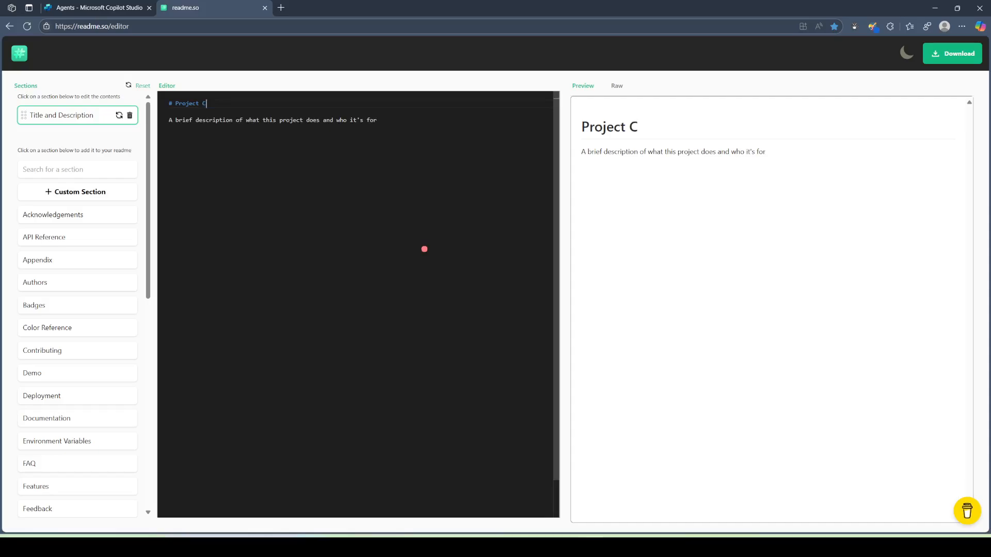
type("i")
key("BackSpace")
type("opilot Studio - Project Dev")
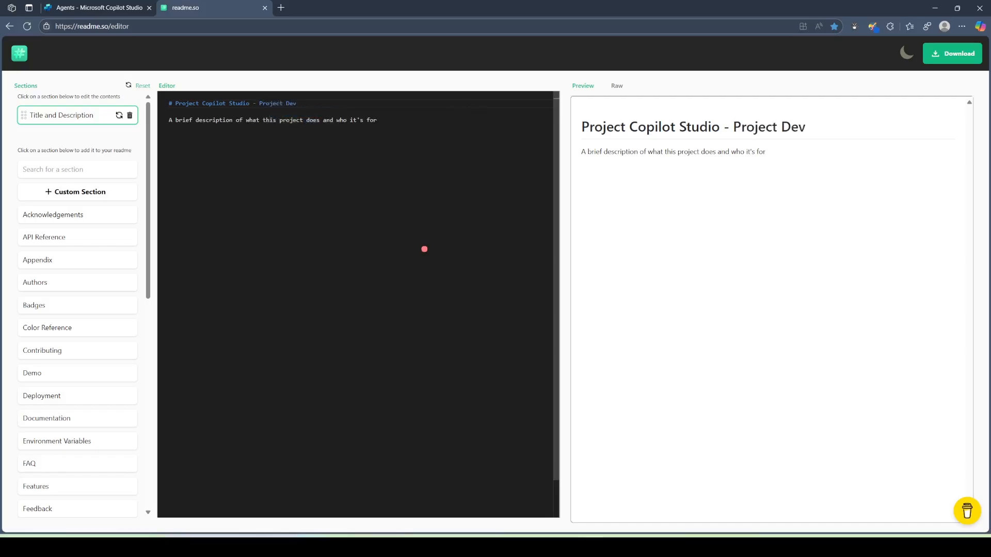
type("Ops")
key("BackSpace")
key("BackSpace")
key("BackSpace")
key("BackSpace")
key("BackSpace")
key("BackSpace")
key("BackSpace")
key("BackSpace")
key("BackSpace")
key("BackSpace")
key("BackSpace")
key("BackSpace")
key("BackSpace")
key("BackSpace")
key("BackSpace")
key("BackSpace")
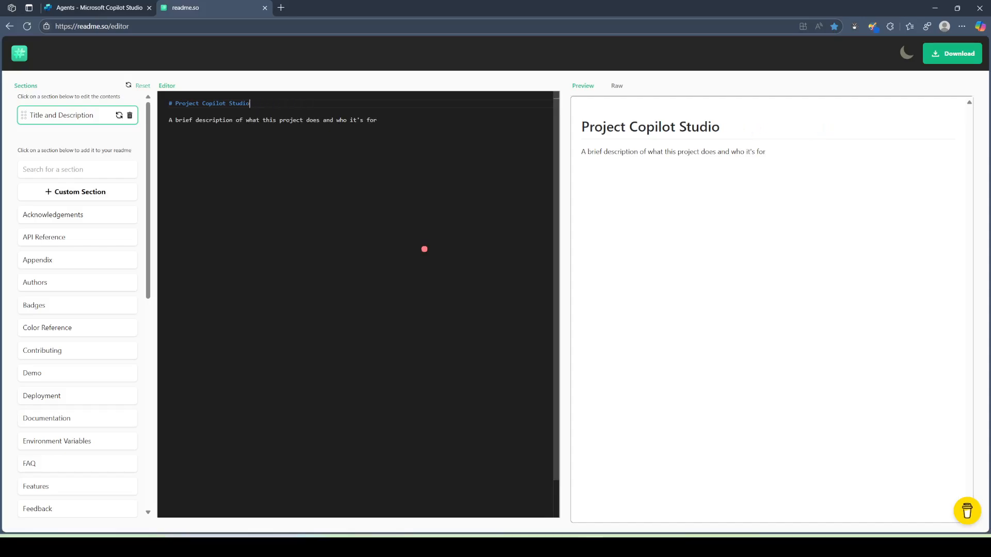
Step: Replace the default description with the agent template text, starting "# Copilot Studio Agent – [Agent Name]" and ending with the loan eligibility example
key("Down")
key("End")
key("shift+Home")
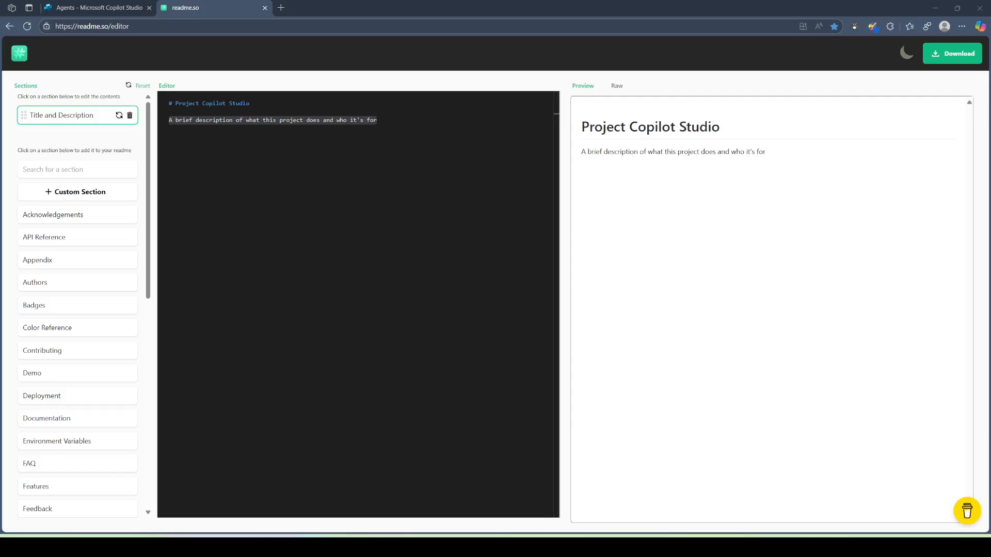
left_click(416, 124)
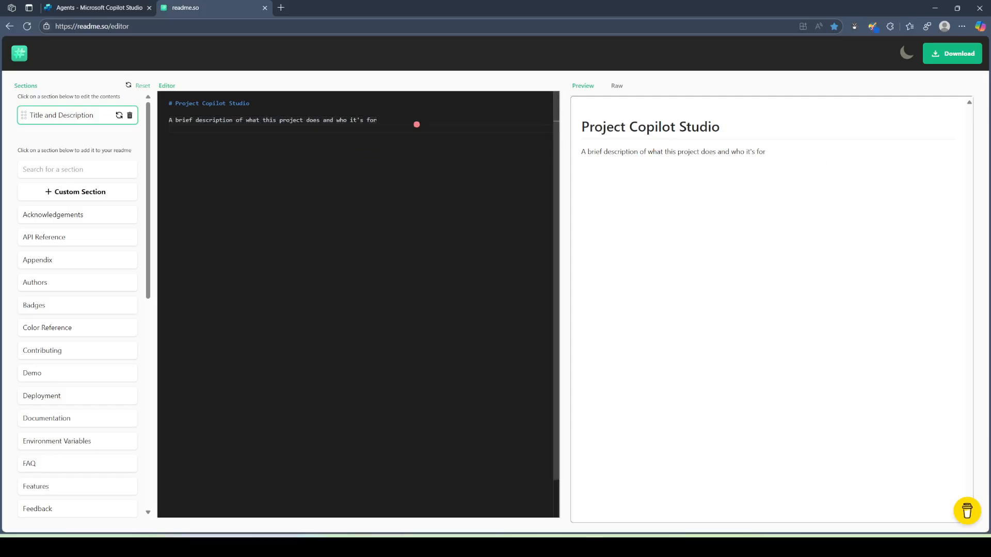
key("shift+Up")
type("# Copilot Studio Agent – [Agent Name]  This project contains a Copilot Studio agent designed for [industry or use case, e.g., Insurance Claims Automation]. Built using Microsoft Copilot Studio, this agent automates conversations, integrates with enterprise data sources, and leverages custom logic to provide intelligent responses to end users.  Example: Automates loan eligibility queries, captures customer information, and integrates with Dynamics 365 or custom APIs.")
key("Up")
key("Up")
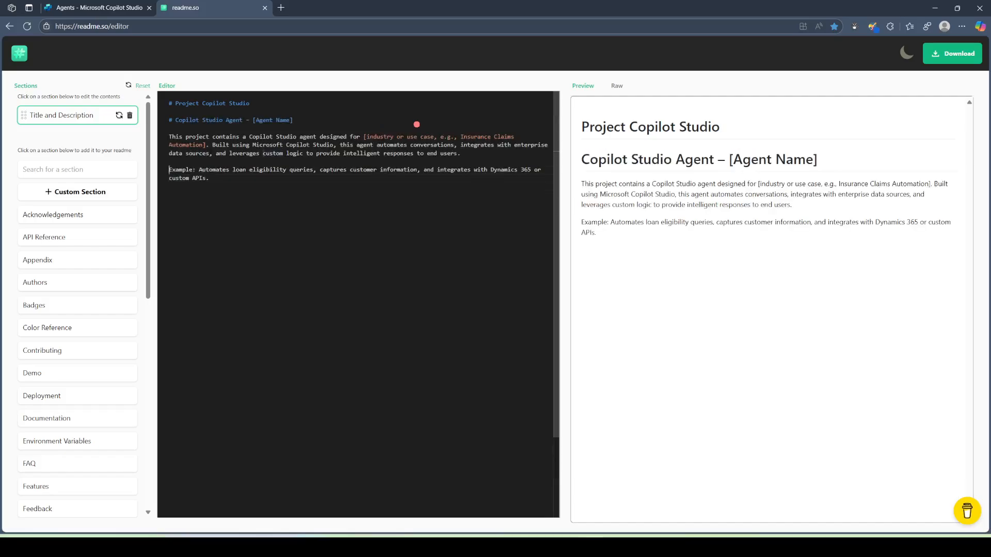
Step: Delete the "Copilot Studio Agent – [Agent Name]" heading above the project description
key("shift+End")
key("BackSpace")
key("Delete")
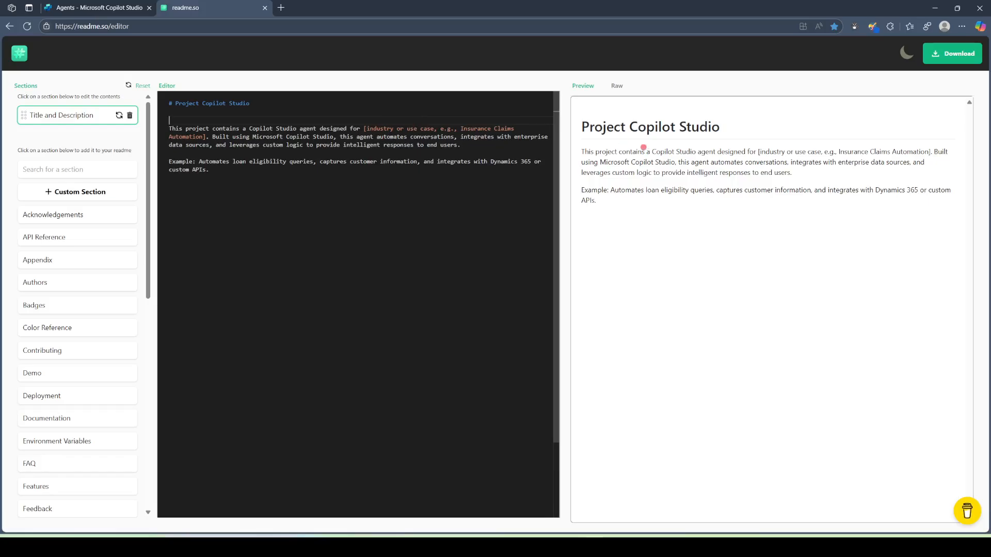
Step: Replace the bracketed industry or use case placeholder in the description with "Banking Personal Loan Eligbility agent"
left_click(442, 129)
key("Left")
key("Left")
key("Left")
key("Left")
key("Left")
key("Left")
key("Left")
key("Left")
key("Left")
key("Left")
key("Left")
key("Left")
key("Delete")
key("Delete")
key("Delete")
key("Delete")
key("Delete")
key("Delete")
key("Delete")
key("Delete")
key("Delete")
key("Delete")
key("Delete")
key("Delete")
key("Delete")
key("Delete")
key("Delete")
key("Delete")
key("Delete")
key("Delete")
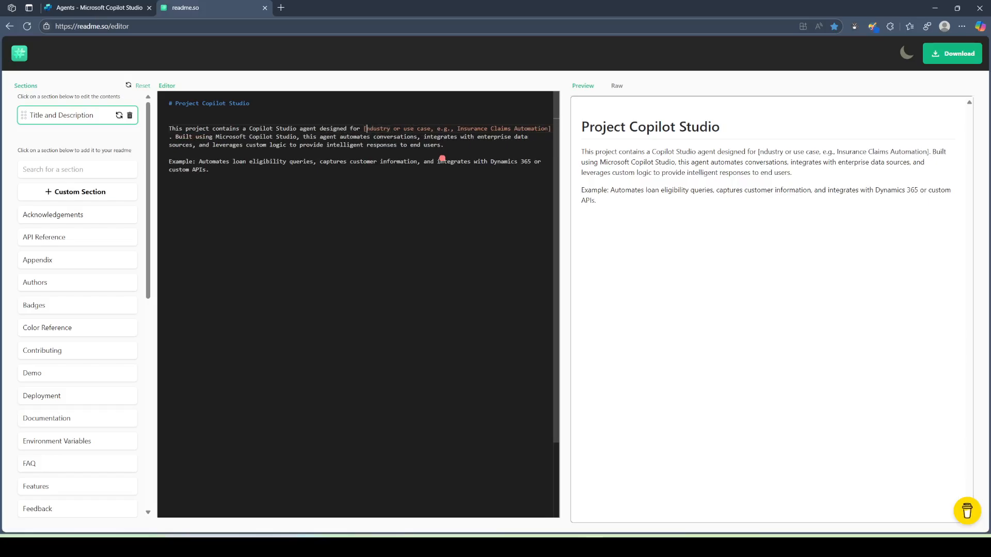
key("Delete")
key("Delete")
key("Delete")
key("Delete")
key("Delete")
key("Delete")
key("Delete")
key("Delete")
key("Delete")
key("Delete")
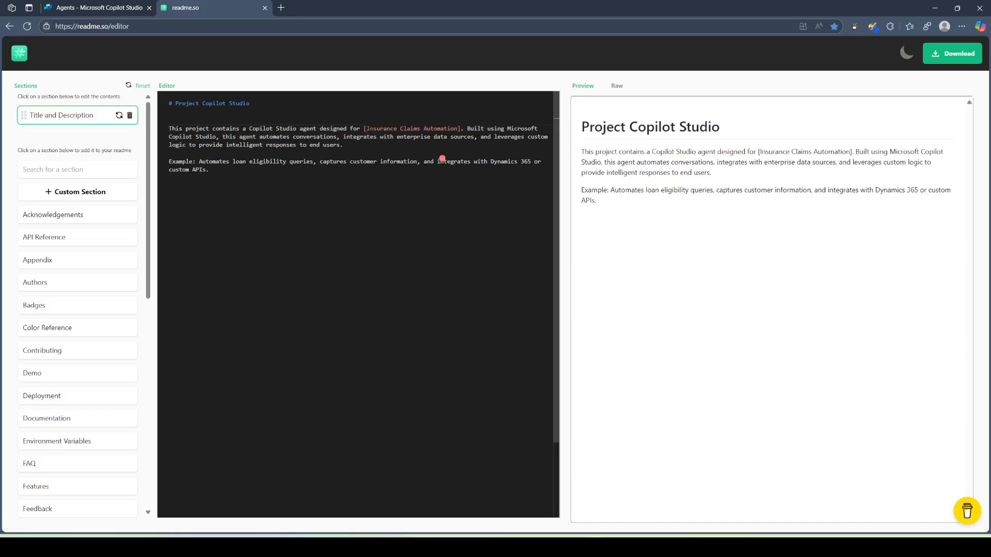
key("Delete")
key("Delete")
key("Delete")
key("Delete")
key("Delete")
key("Delete")
key("Delete")
key("Delete")
key("Delete")
key("Delete")
key("Delete")
key("Delete")
key("Delete")
key("Delete")
key("Delete")
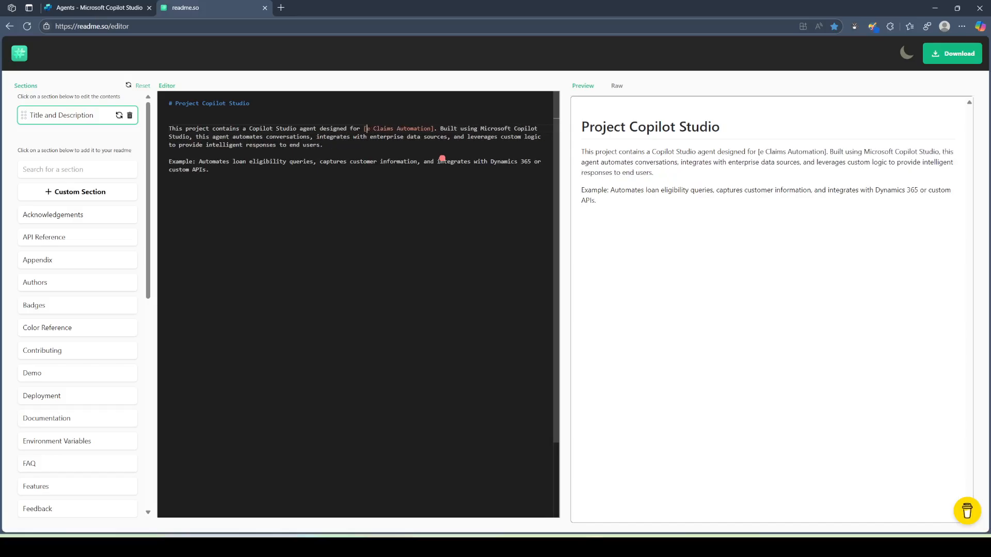
key("Delete")
key("Delete")
key("Delete")
key("Delete")
key("Delete")
key("Delete")
key("Delete")
key("Delete")
key("Delete")
key("Delete")
key("Delete")
key("Delete")
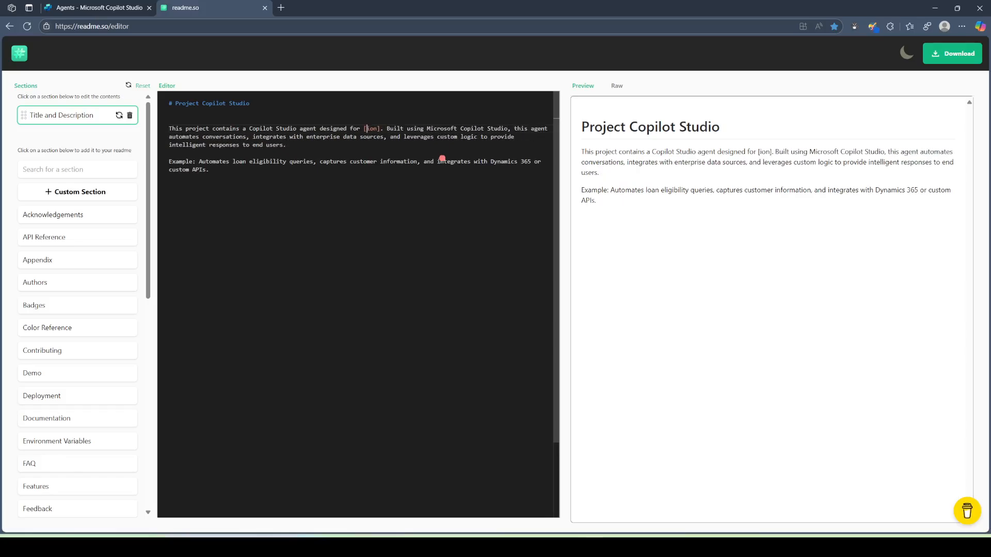
type("Banking Loa")
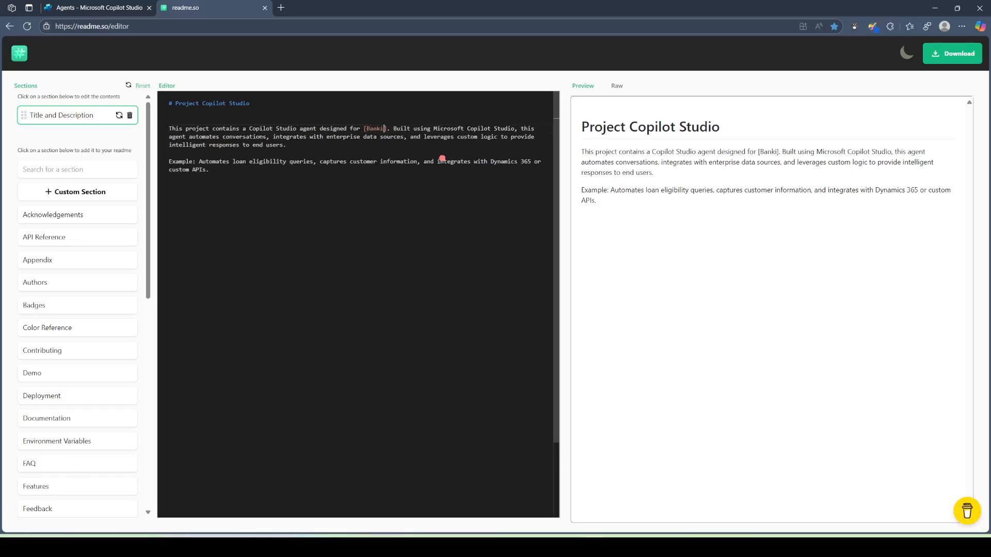
key("BackSpace")
key("BackSpace")
key("BackSpace")
type("Person")
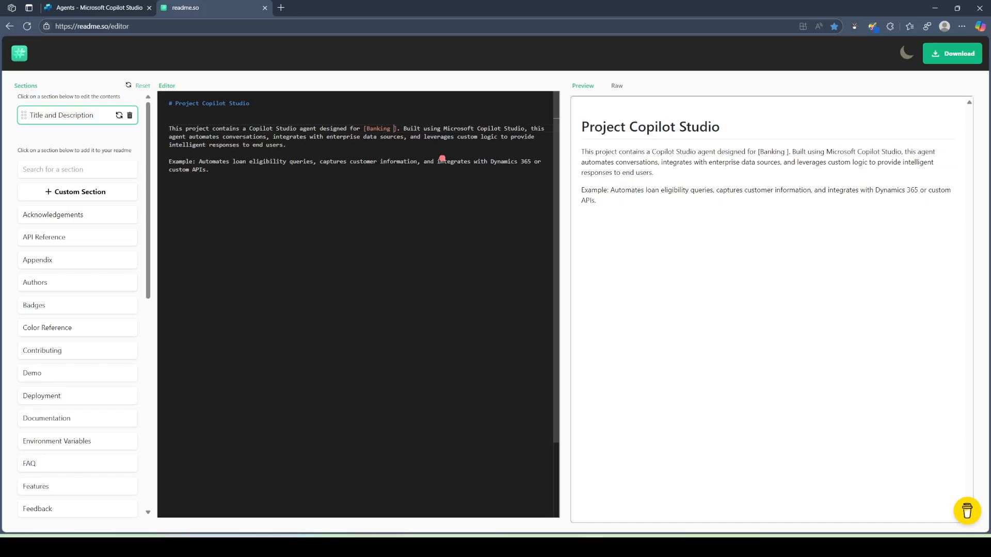
type("al Loan e")
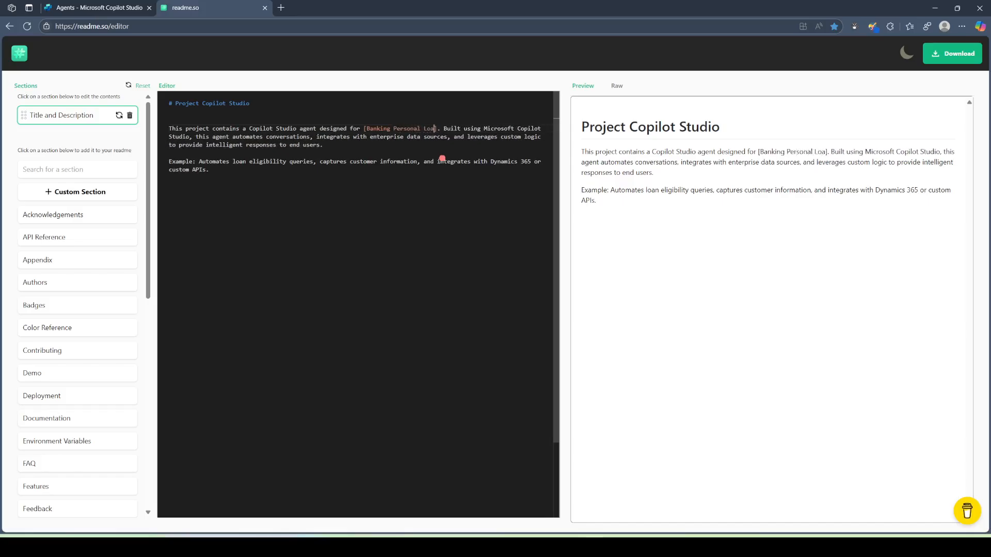
key("BackSpace")
type("E")
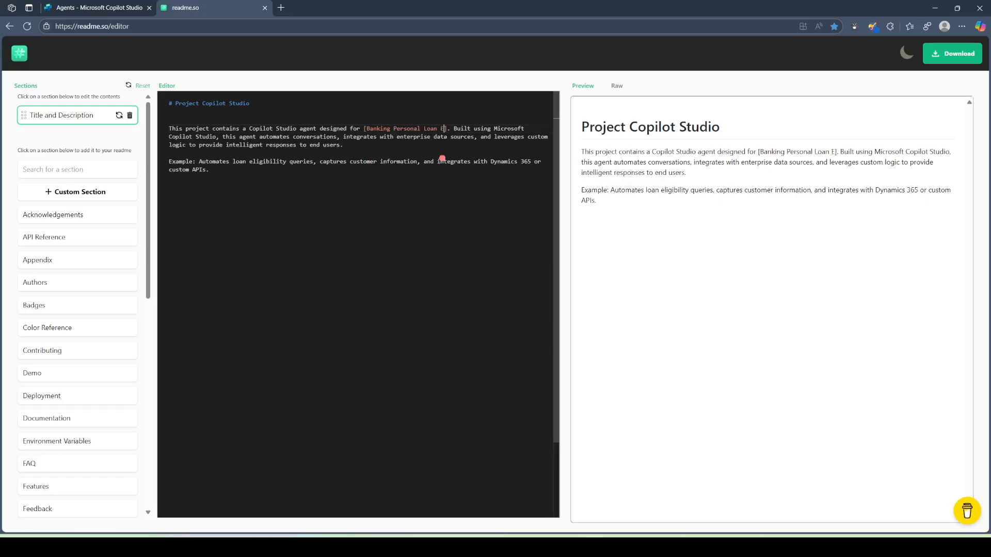
type("ligbility bot")
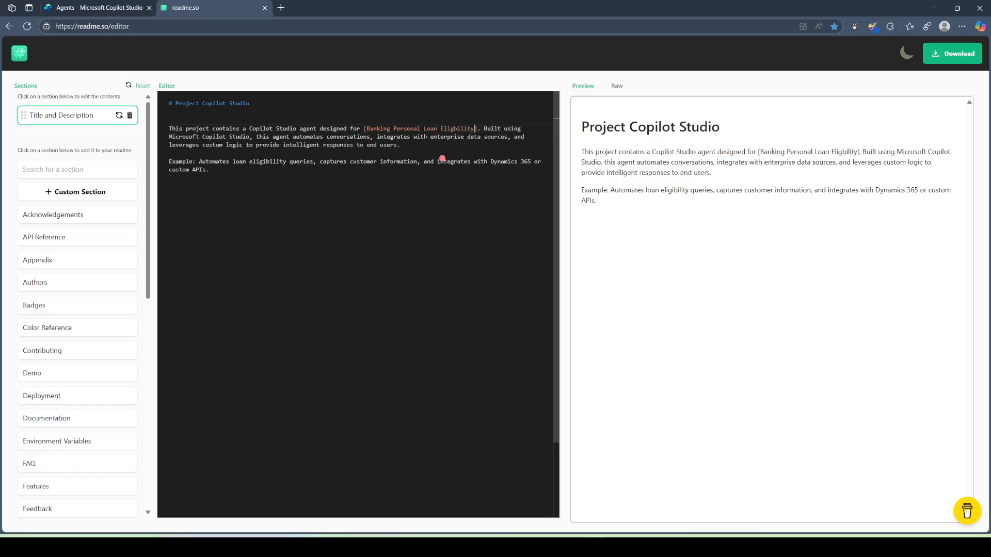
key("BackSpace")
key("BackSpace")
key("BackSpace")
type("agent")
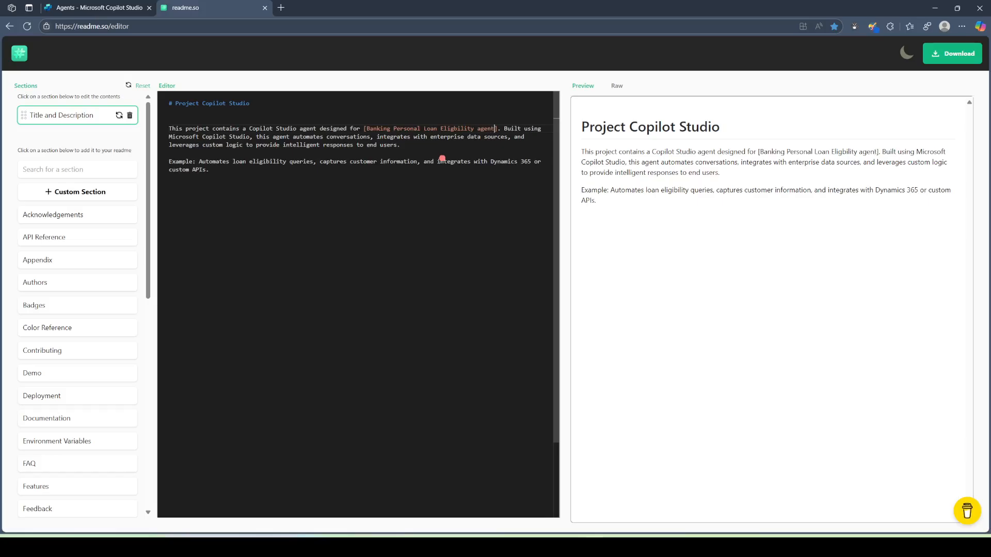
Step: Add a "# Introduction" heading directly above the project description and a blank line after the example paragraph
key("Down")
key("Home")
left_click(418, 145)
left_click(288, 189)
key("Return")
type("# Int")
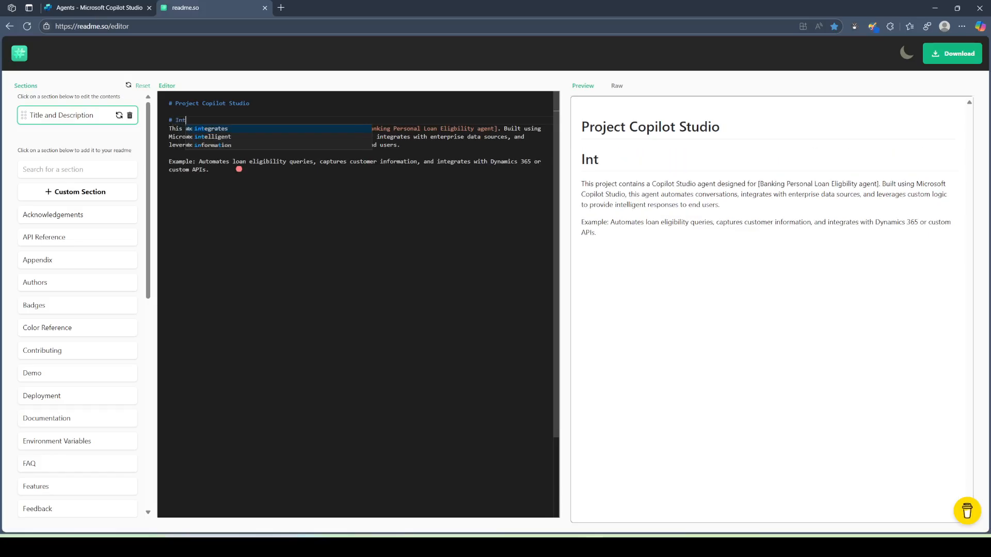
type("roduction")
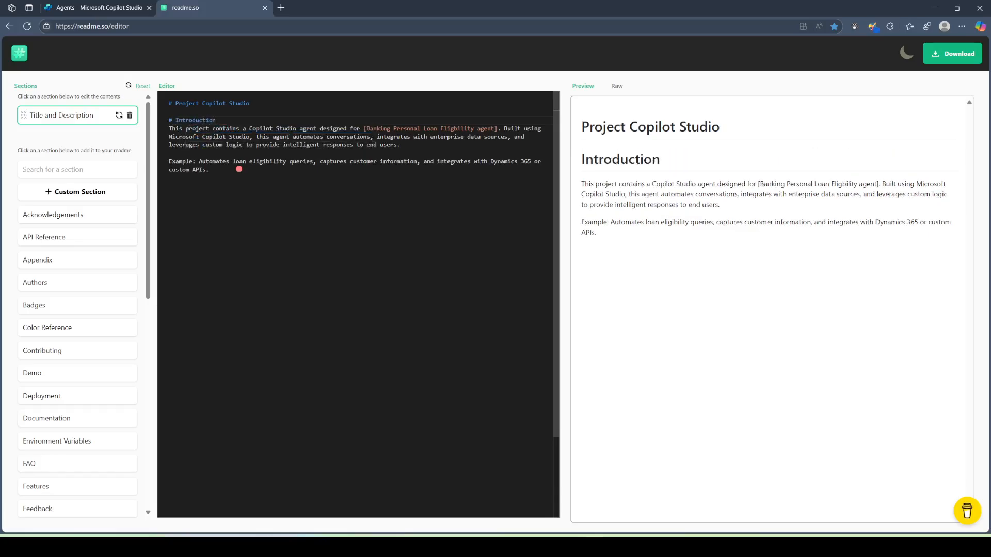
key("Down")
key("Down")
key("Down")
key("Return")
left_click(78, 195)
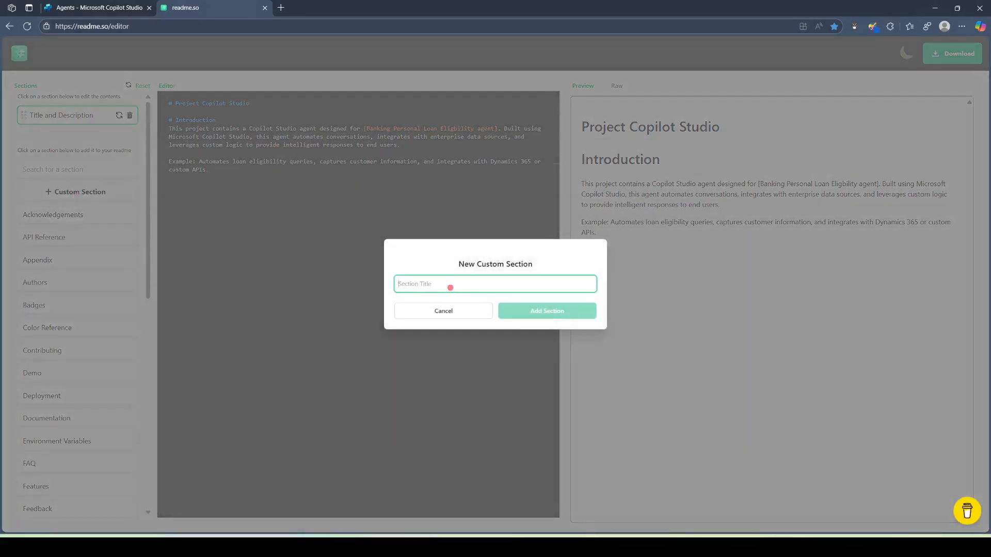
type("Feature")
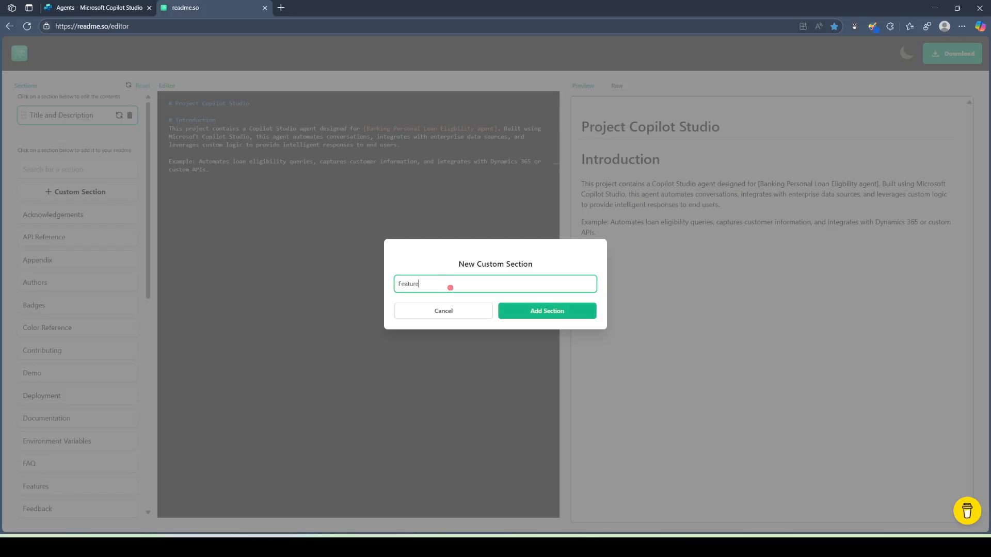
left_click(449, 311)
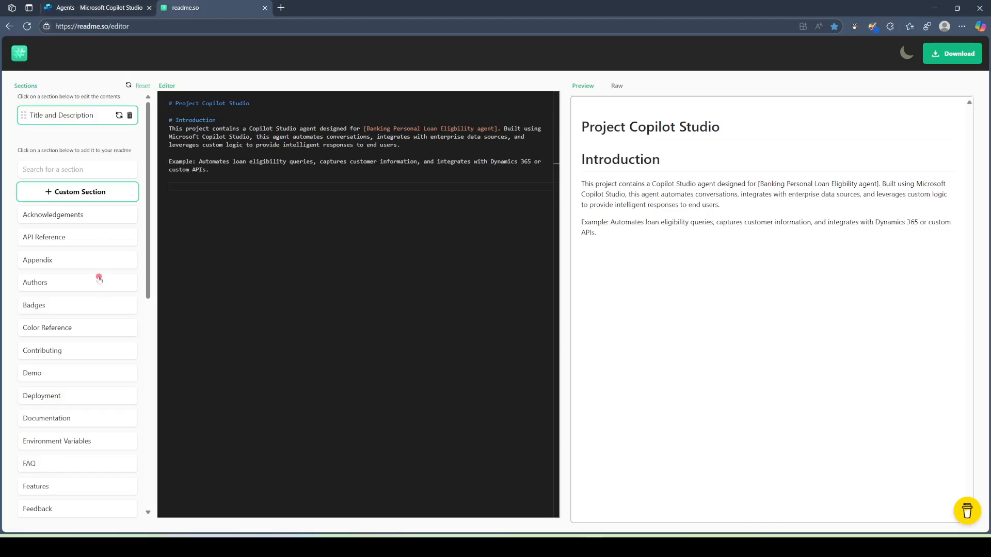
Step: Add the predefined Features section to the readme
scroll(104, 275, "down", 1)
scroll(104, 274, "down", 6)
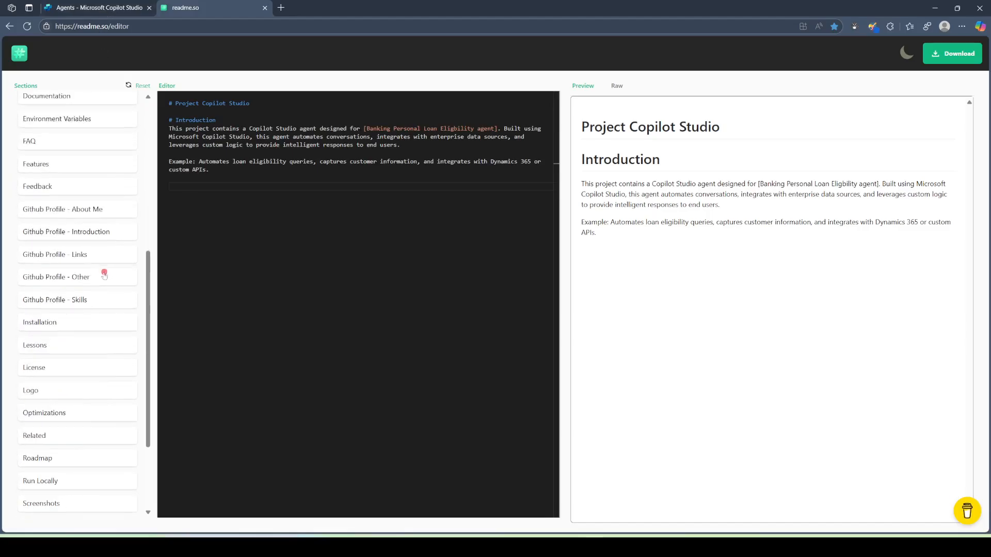
scroll(64, 276, "down", 3)
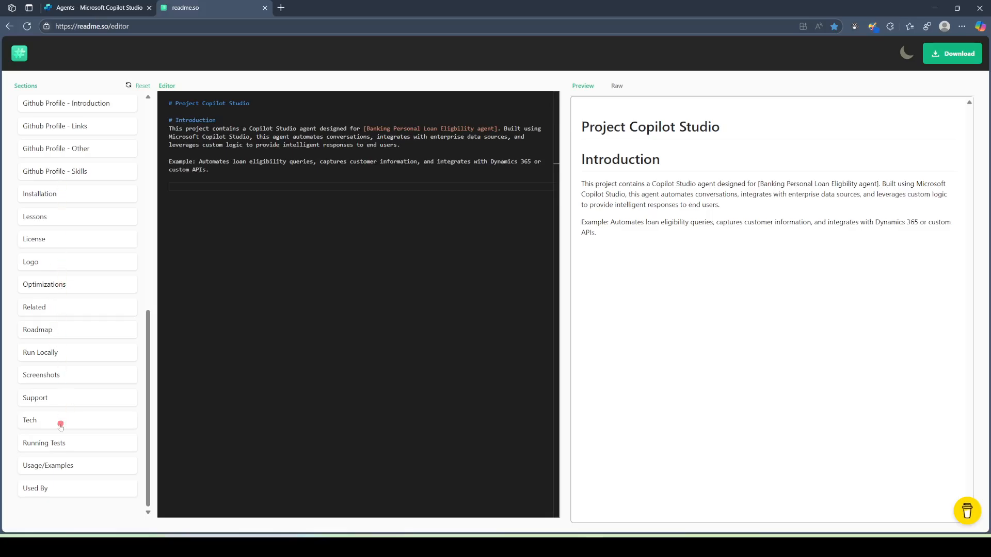
scroll(68, 362, "up", 3)
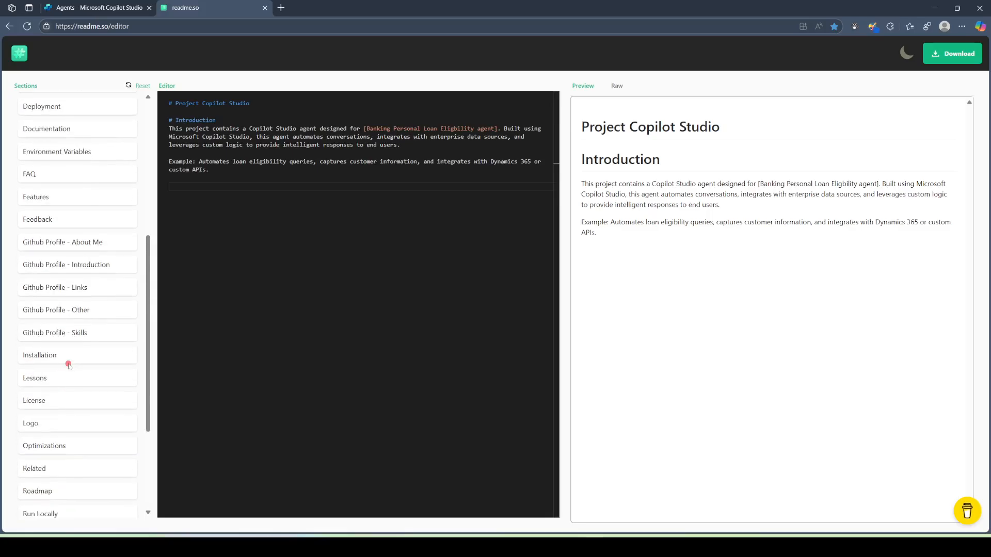
left_click(47, 199)
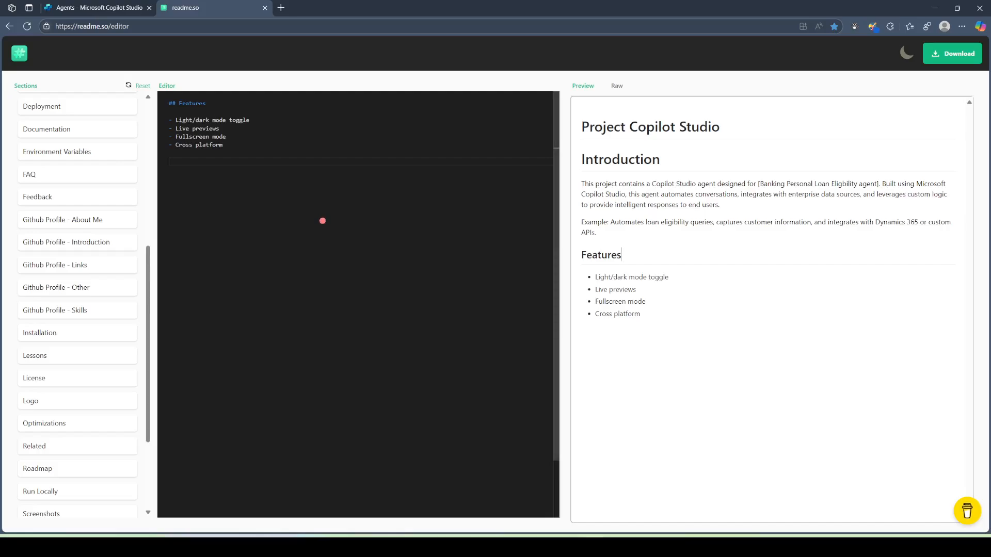
Step: Examine the Features section's template list in the editor, comparing the raw and rendered output and the Title and Description section
left_click(299, 128)
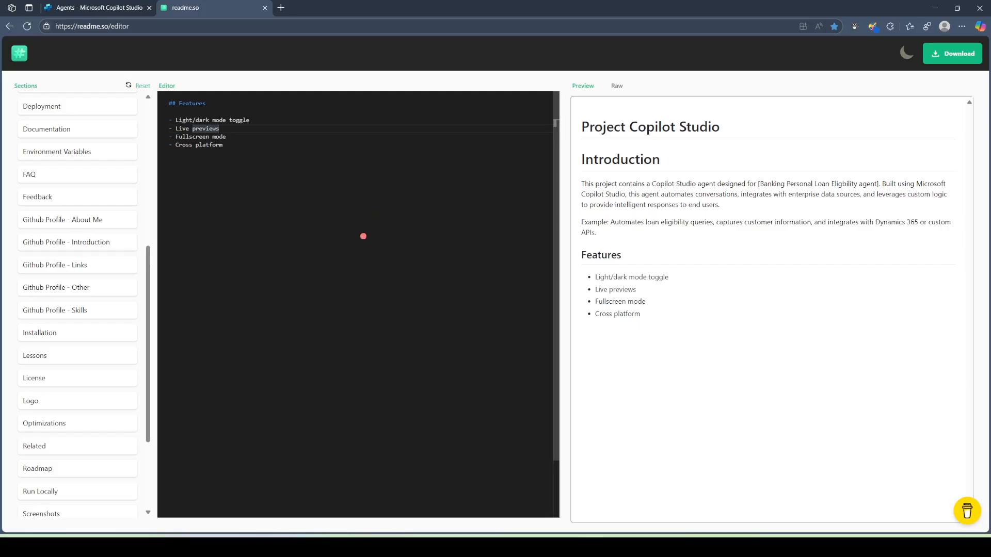
scroll(362, 234, "down", 3)
scroll(376, 224, "up", 3)
left_click(221, 107)
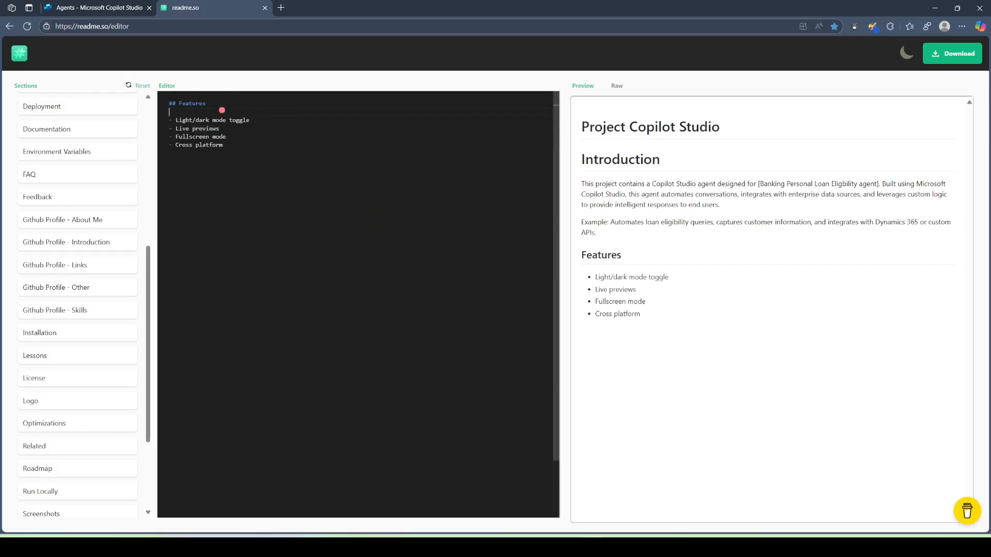
left_click(616, 85)
left_click(581, 86)
left_click(379, 128)
scroll(123, 163, "up", 6)
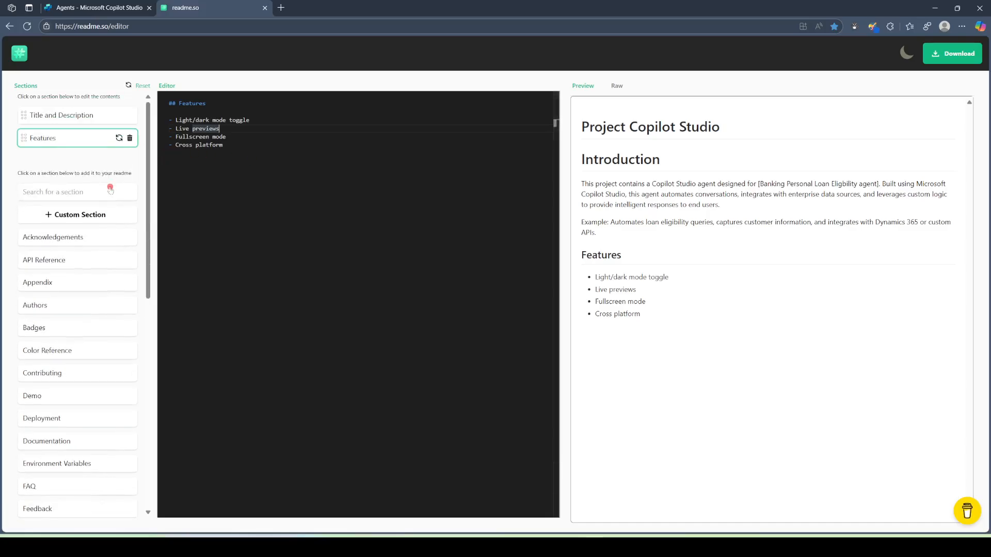
left_click(89, 120)
left_click(64, 140)
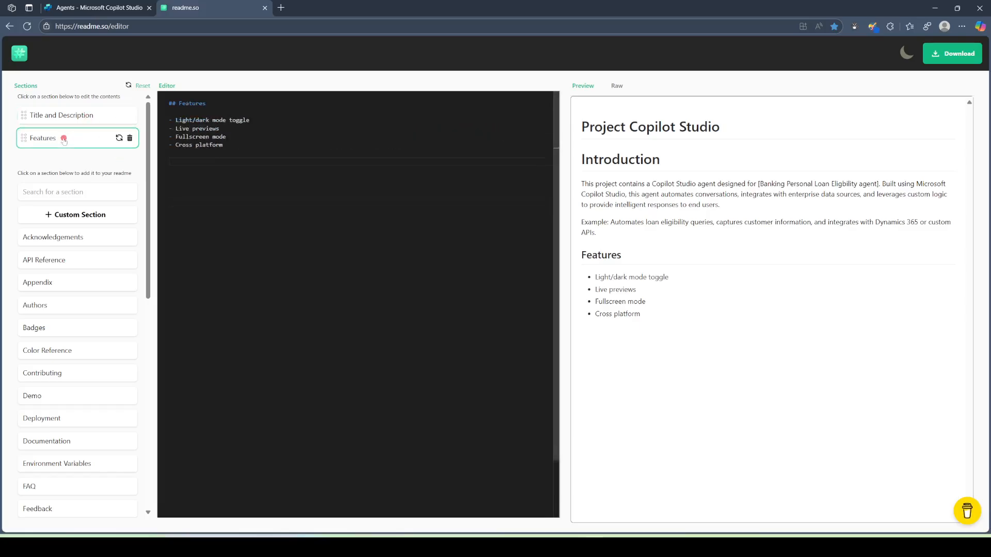
left_click(262, 145)
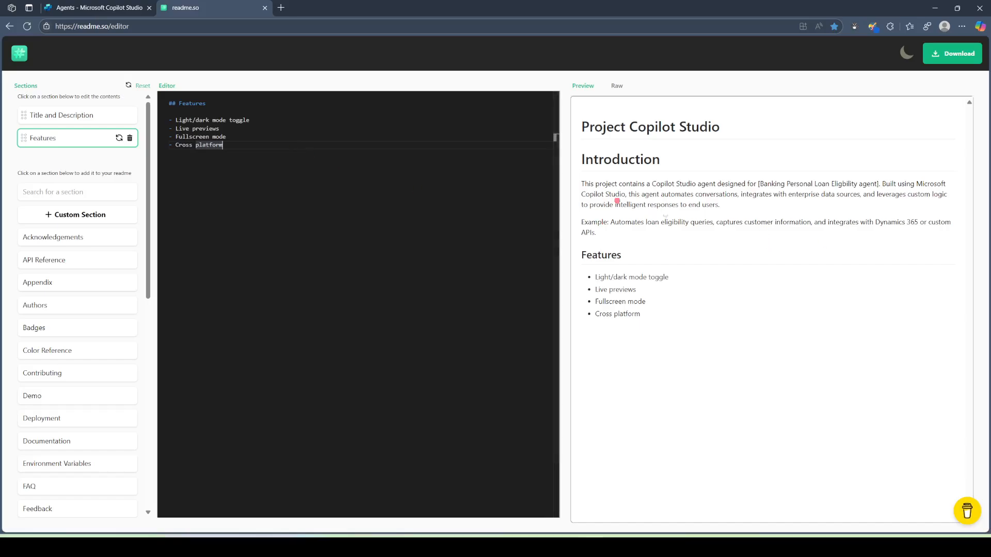
Step: Replace the "Light/dark mode toggle" feature bullet with "Custom trigger phrases and topic handling"
left_click(259, 123)
left_click_drag(236, 148, 163, 122)
left_click(276, 123)
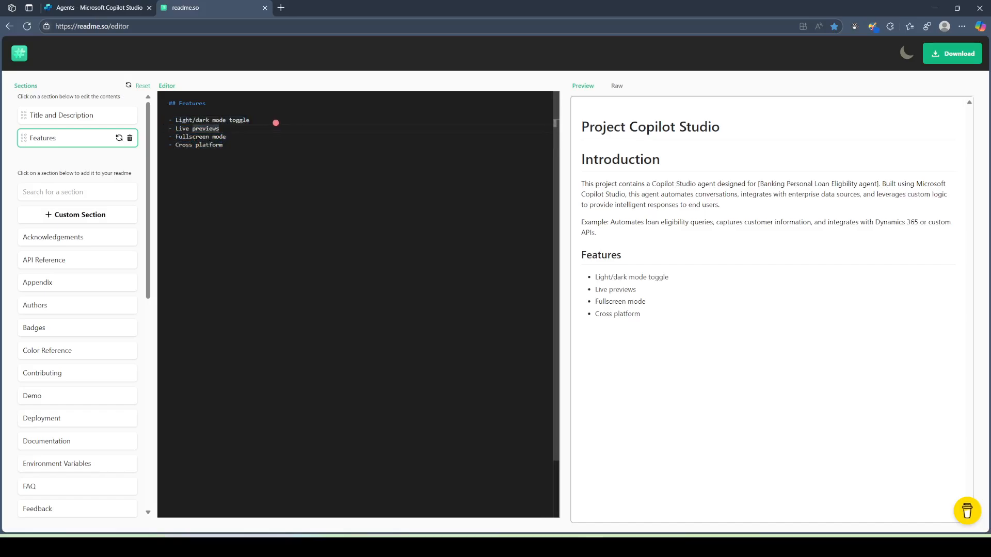
key("BackSpace")
key("BackSpace")
key("BackSpace")
key("BackSpace")
key("BackSpace")
key("BackSpace")
key("BackSpace")
key("BackSpace")
key("BackSpace")
key("BackSpace")
key("BackSpace")
key("BackSpace")
key("BackSpace")
key("BackSpace")
key("BackSpace")
key("BackSpace")
key("BackSpace")
key("BackSpace")
key("BackSpace")
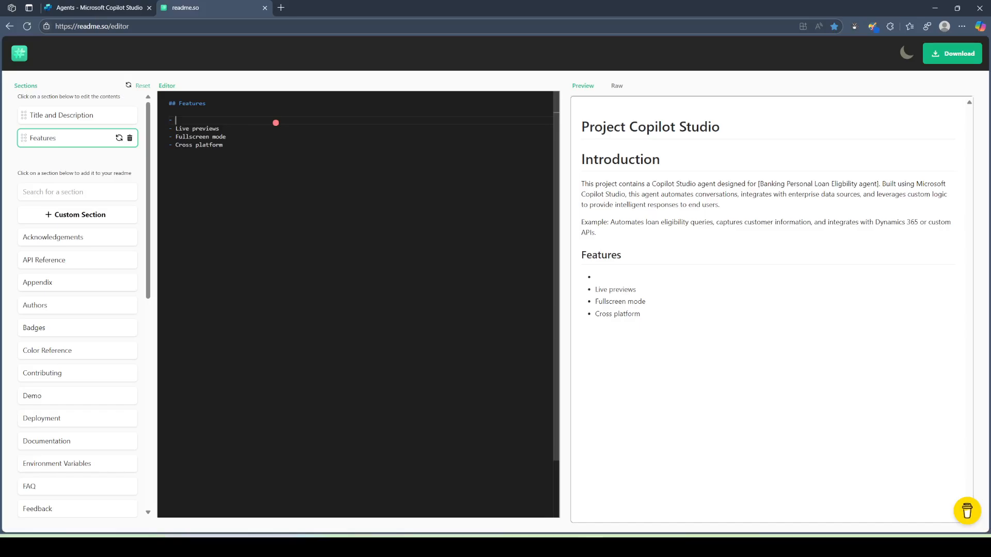
type("Custom trigger phrases ")
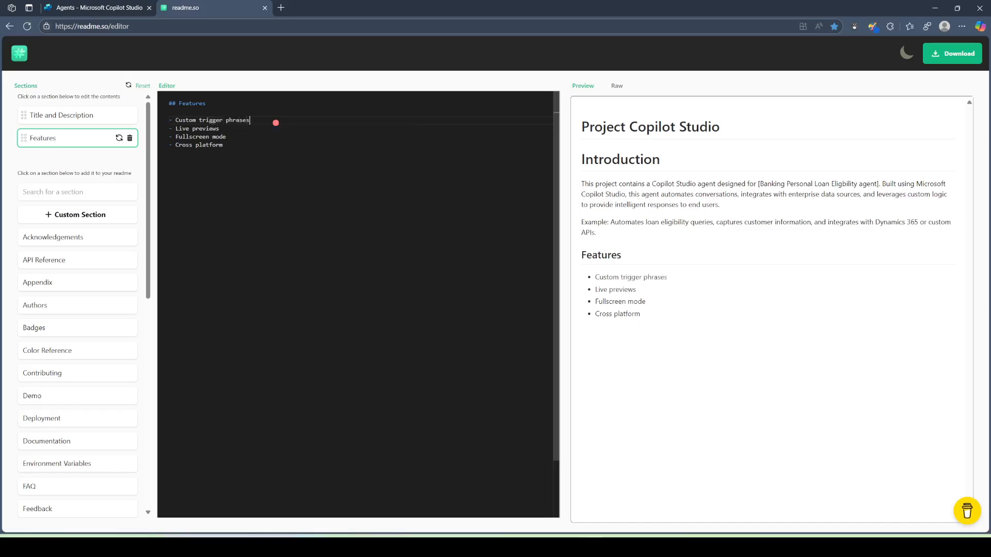
type("and topic handling")
Step: Replace the "Live previews" feature bullet with "Power Automate integration"
key("ctrl+shift+Left")
key("ctrl+shift+Left")
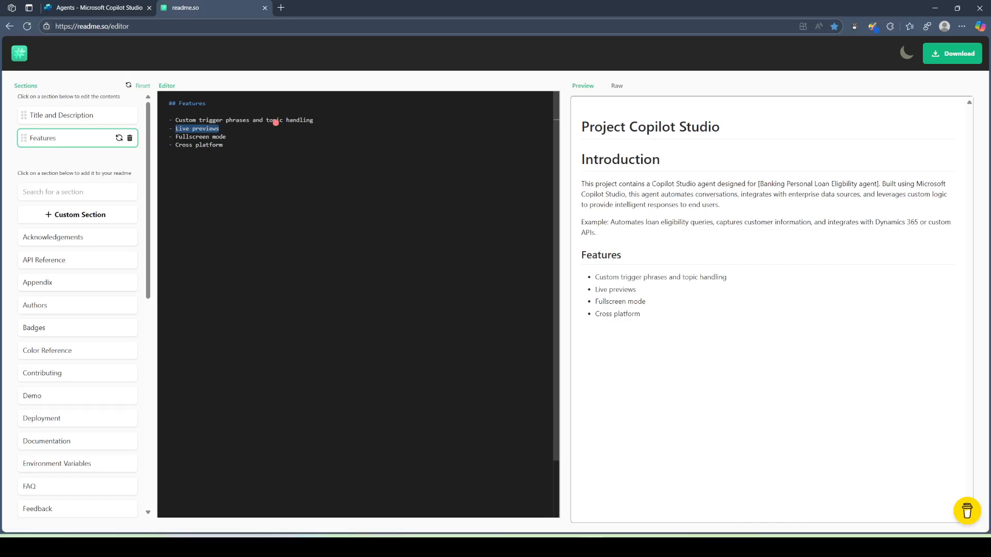
type("Power Automate i")
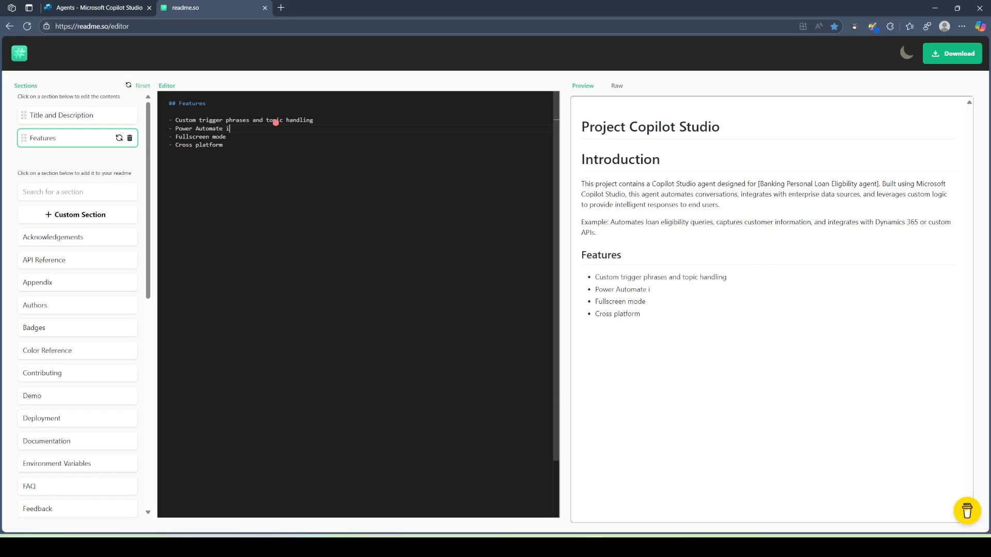
type("ntegration")
Step: Add a "Dynamics 365" bullet below the Power Automate one and delete the "Fullscreen mode" and "Cross platform" bullets
key("Return")
type("P")
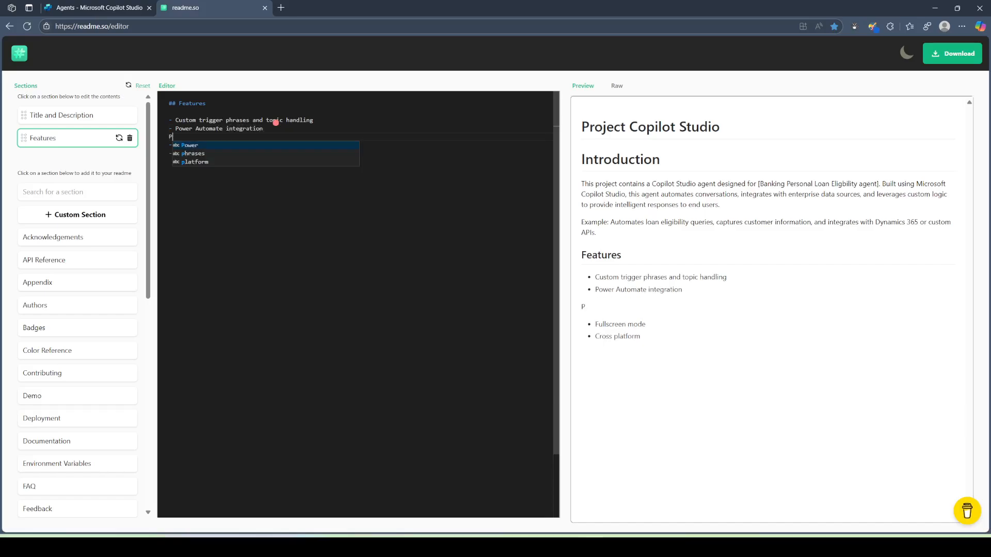
key("BackSpace")
type("- ")
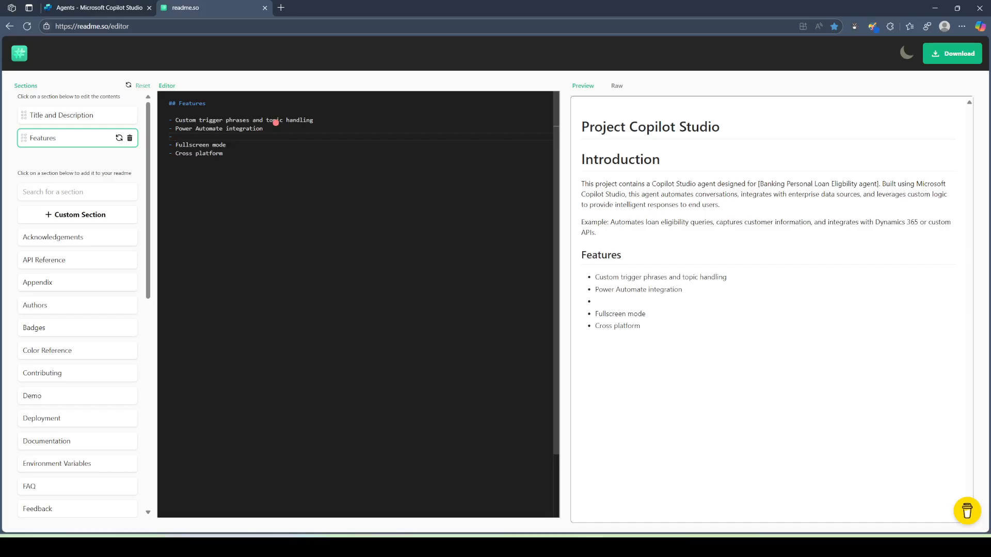
type("Dynamics 365")
key("Down")
key("Home")
key("shift+Down")
key("shift+Down")
key("BackSpace")
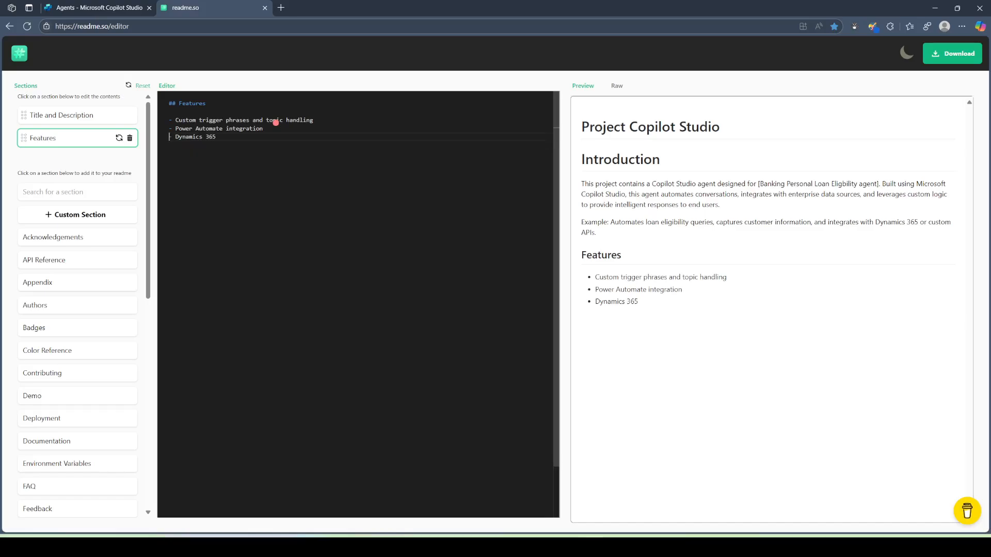
Step: Add a final feature bullet reading "Authentication with Microsoft Entra ID + SSO + MFA Enabled"
key("End")
key("Return")
type("Authentical")
key("BackSpace")
type("tion with ")
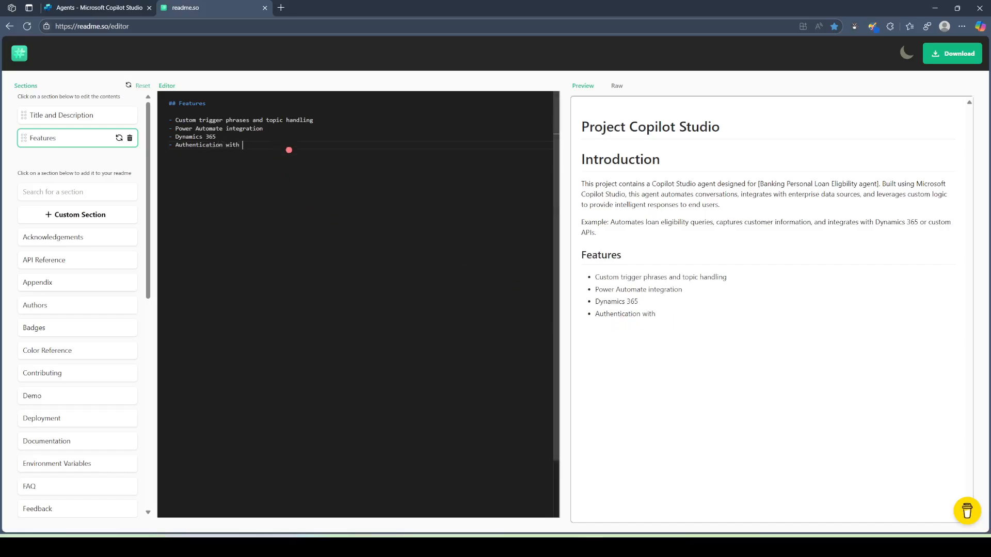
type("Microsoft Entra ID + SSO + ")
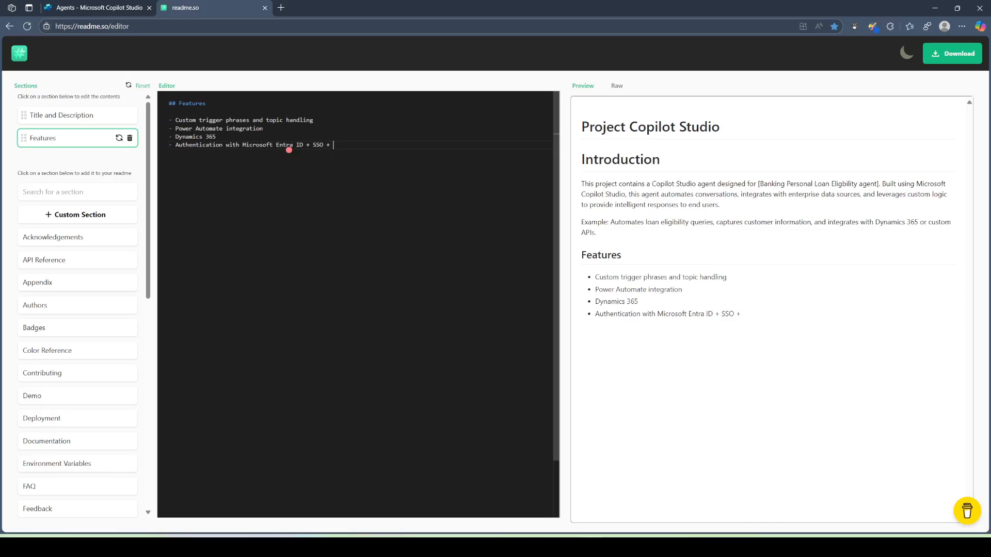
type("MFA Enabled.")
key("Return")
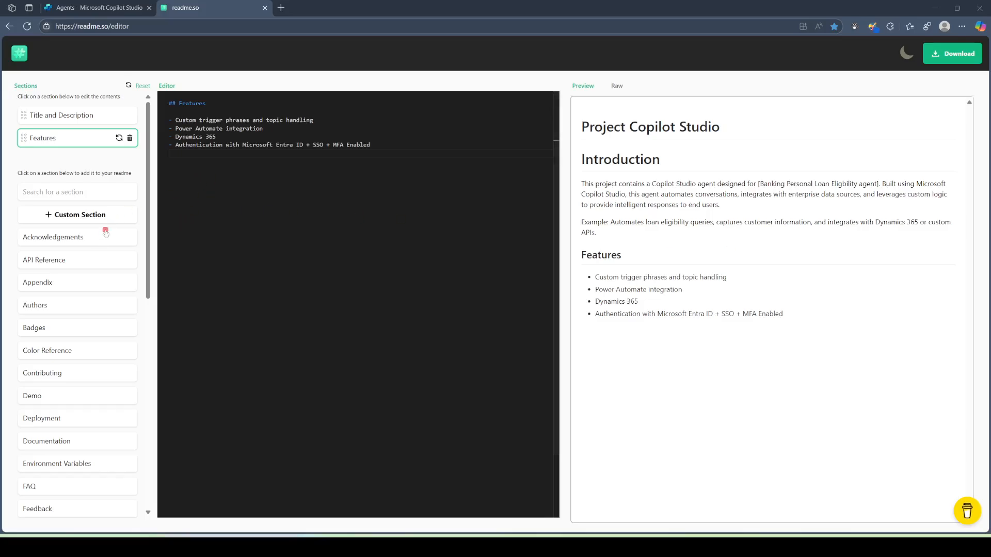
Step: Create a custom section titled "Installation" in the readme
left_click(82, 215)
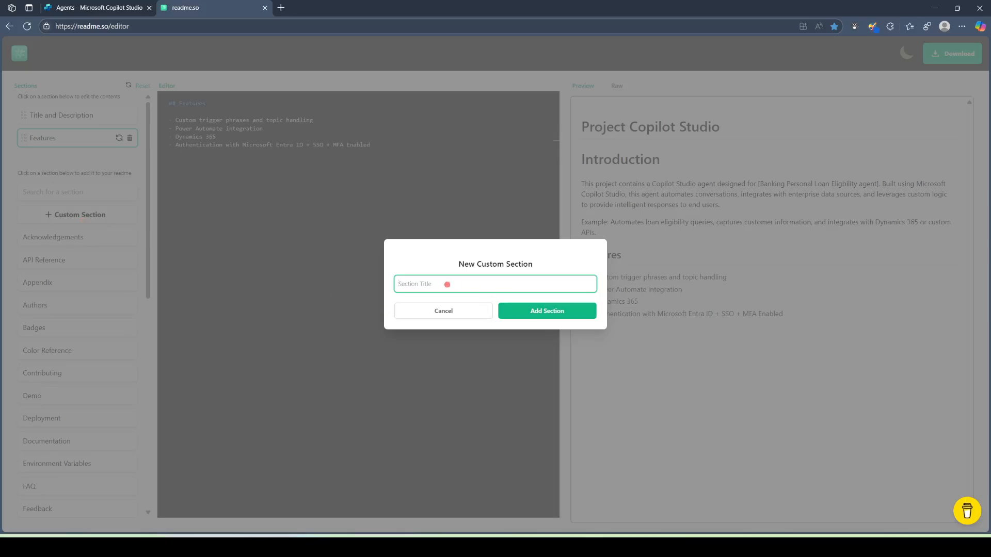
type("Installation")
left_click(572, 311)
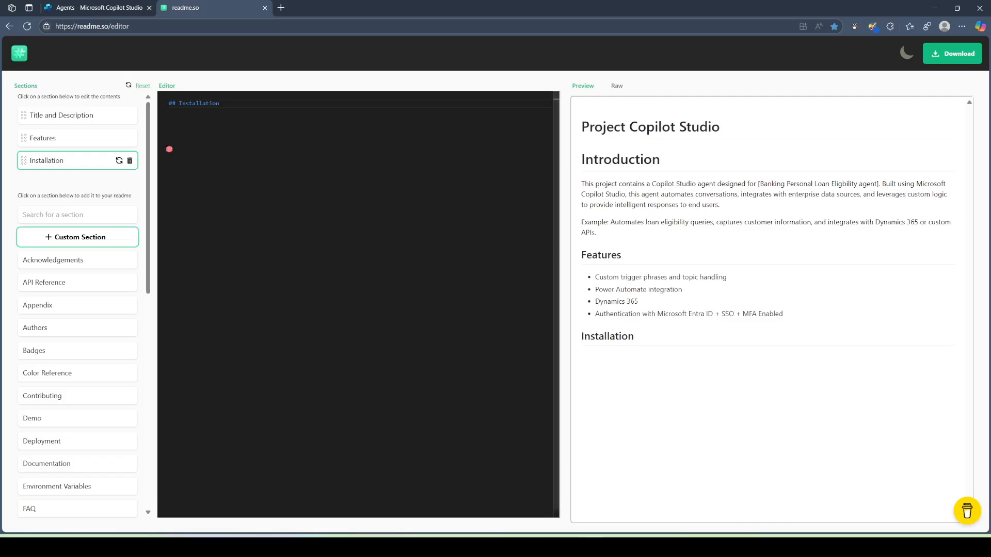
left_click(191, 130)
key("Return")
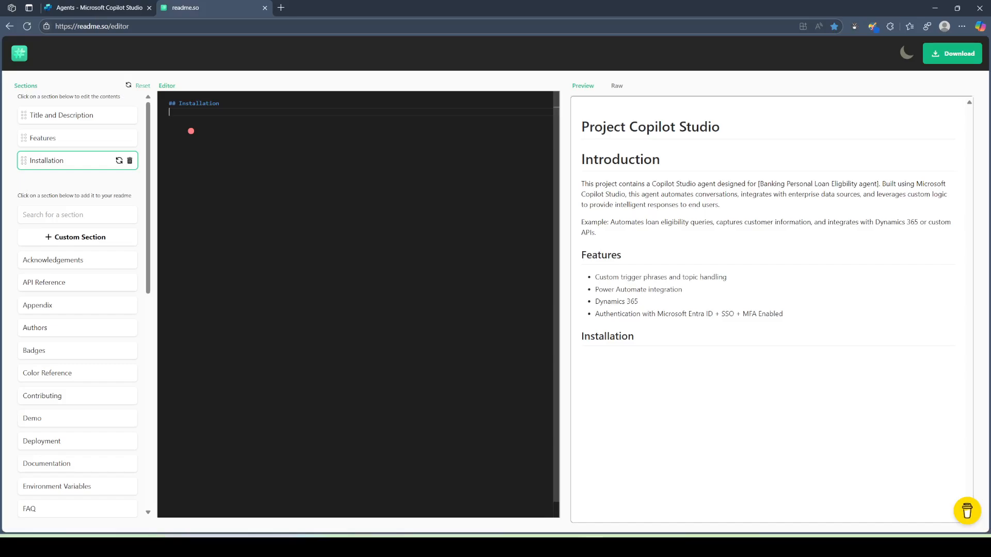
type("Open [Copilot Studio")
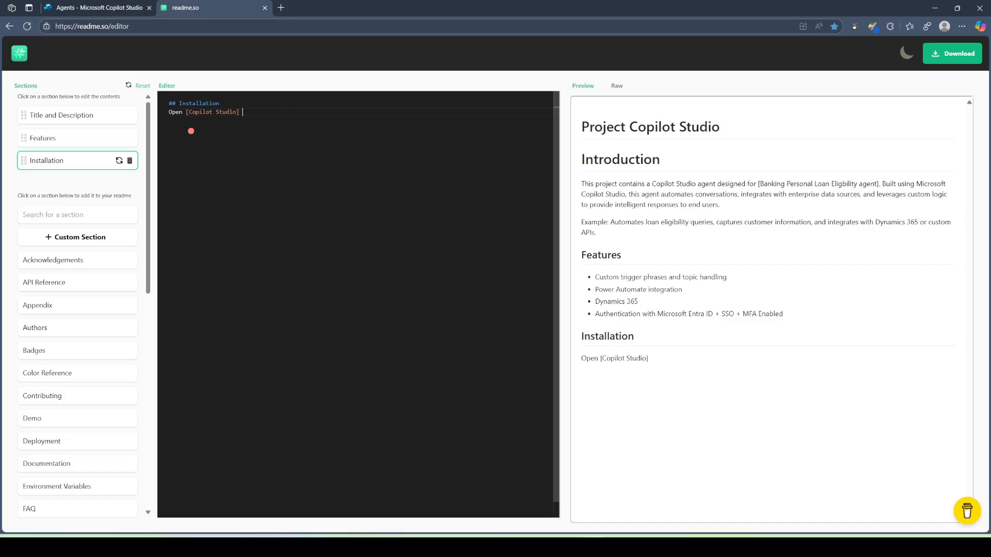
type(" (https://copilotstudio.")
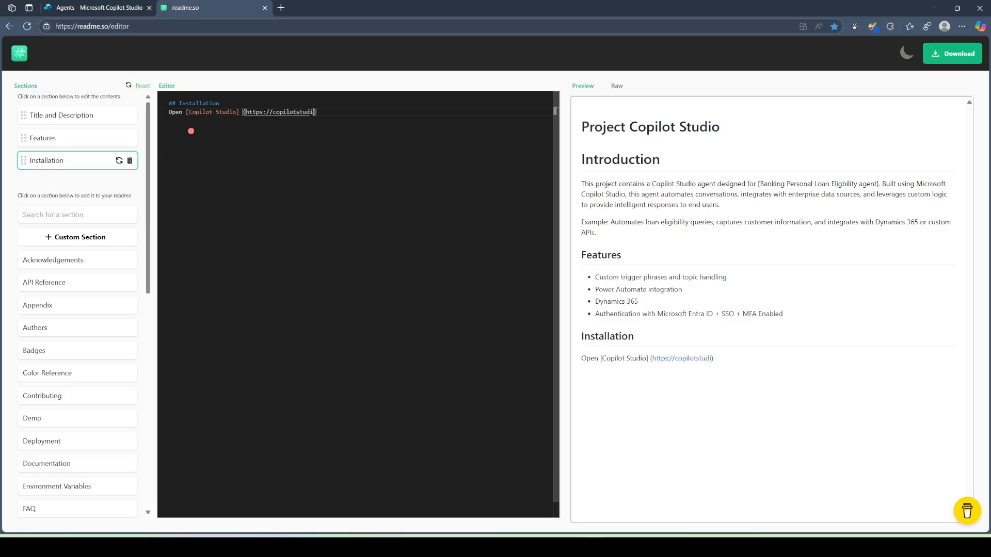
type("microsoft.com")
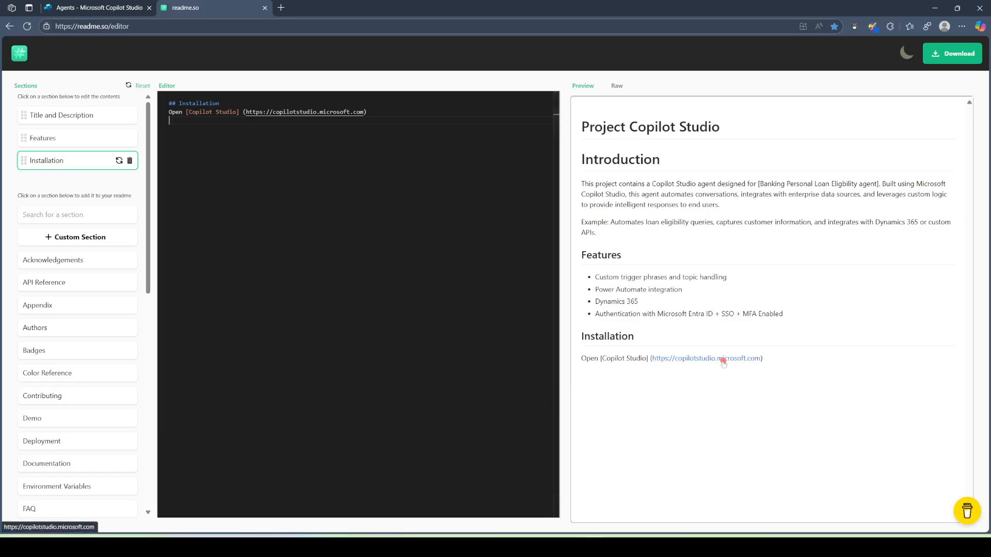
Step: Remove the space between the Copilot Studio link text and its URL, and test the rendered link in the preview
left_click(242, 112)
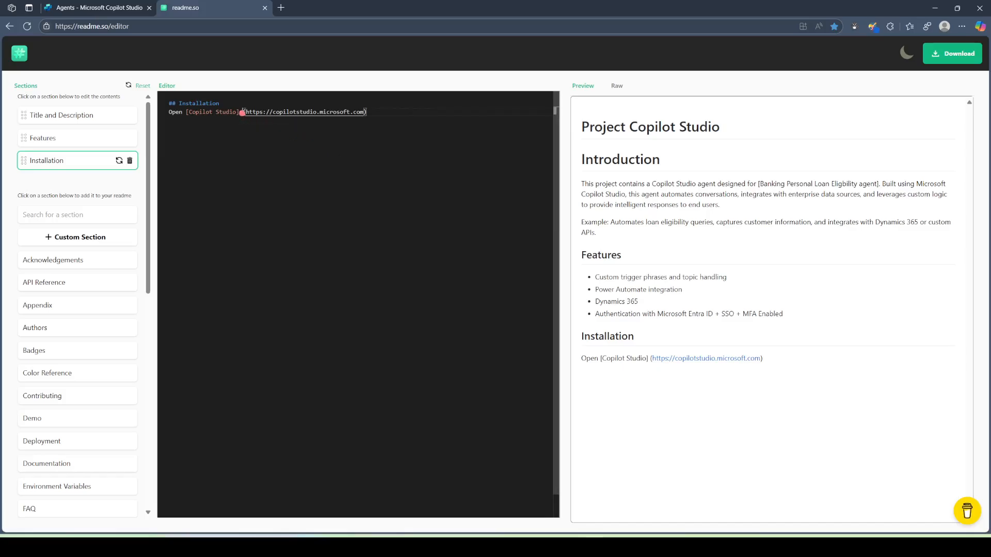
key("BackSpace")
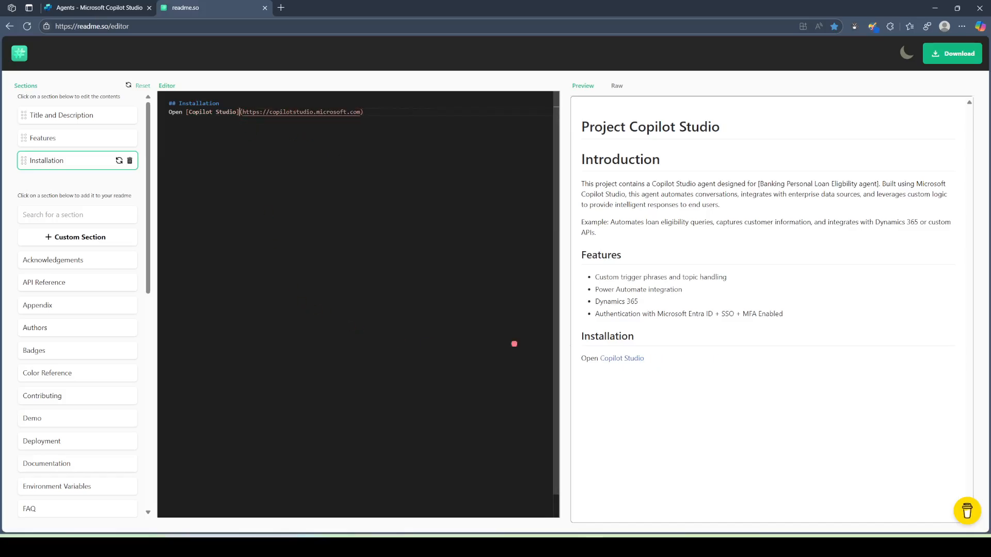
left_click(632, 359)
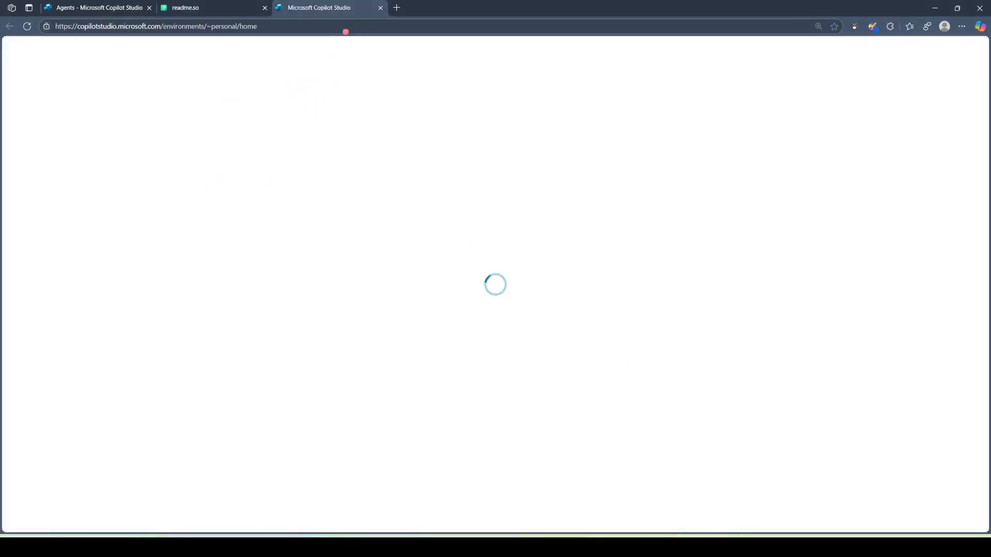
left_click(381, 8)
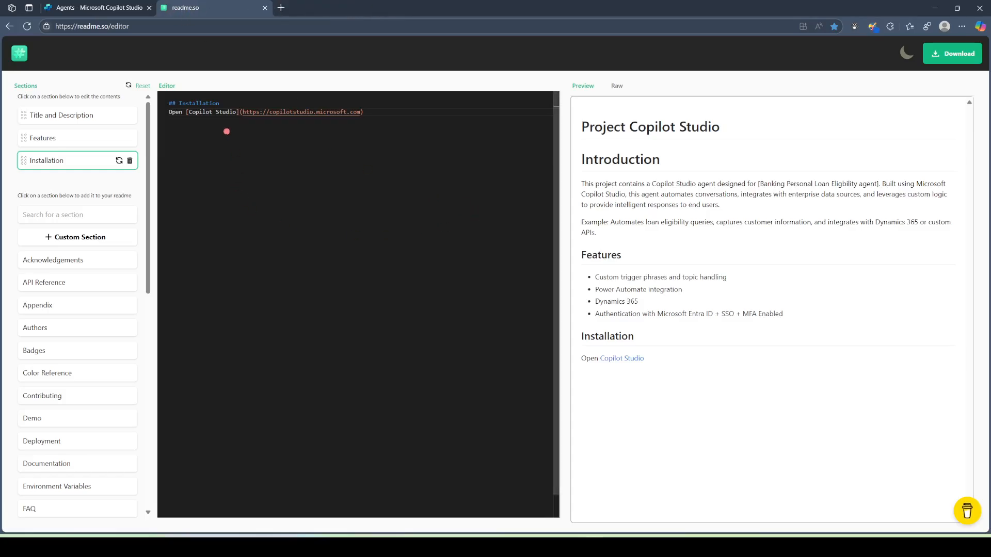
Step: Prefix the Copilot Studio line with "1." as a numbered list item
left_click(402, 116)
key("Return")
key("Up")
type("1.")
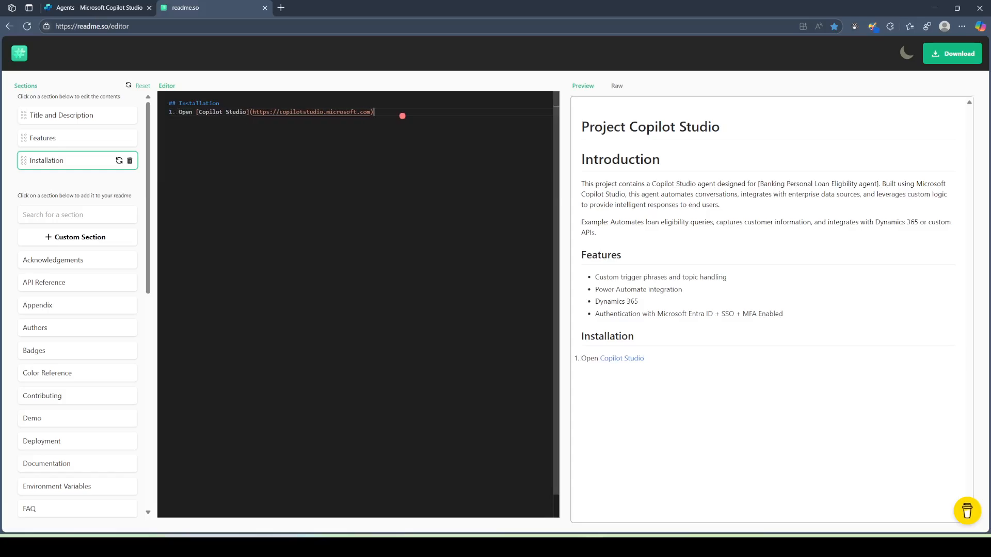
Step: Replace the number in front of the Copilot Studio line with a "-" bullet
key("Return")
type("-")
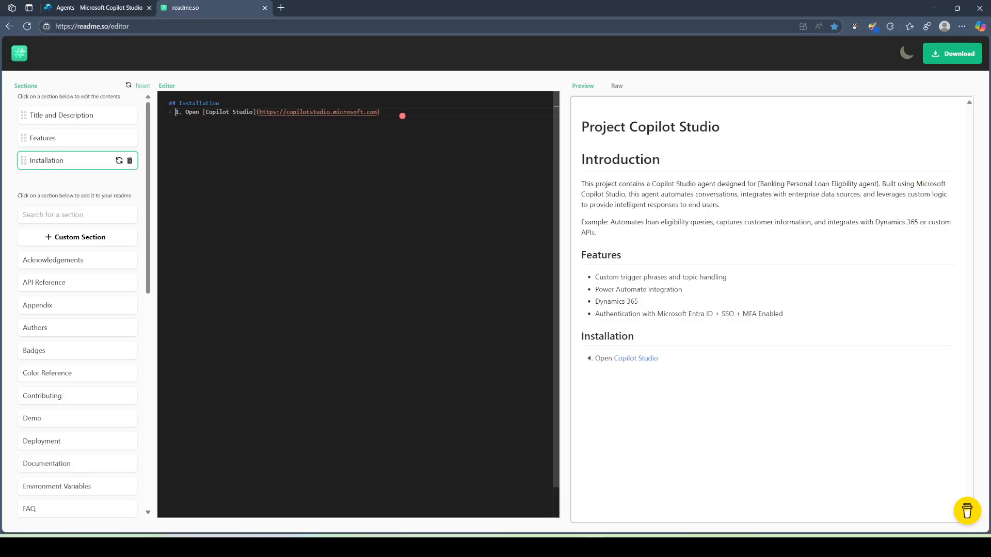
key("Delete")
key("Delete")
key("Delete")
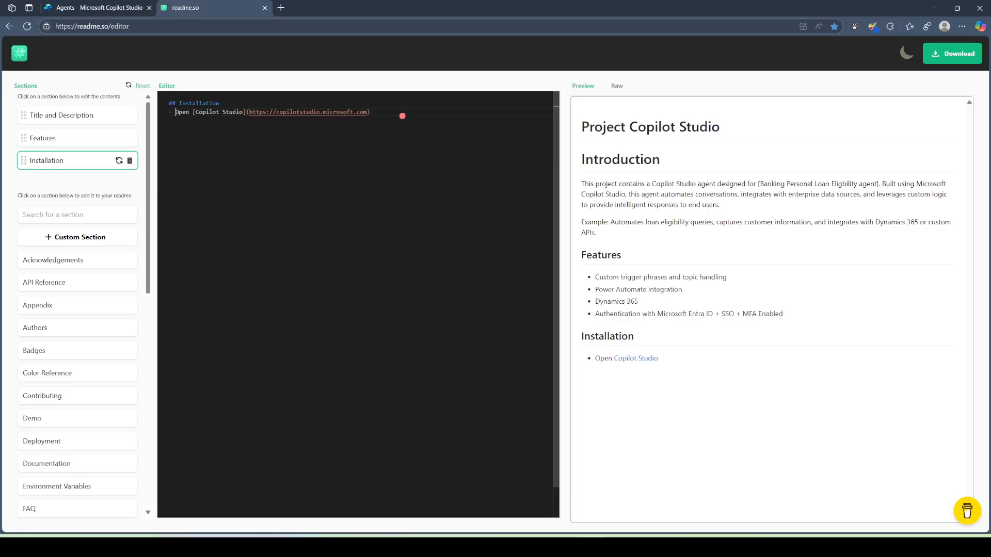
Step: Add a second Installation bullet reading "Configure the data sources and environment variables"
key("Return")
key("Down")
type("Configure the data")
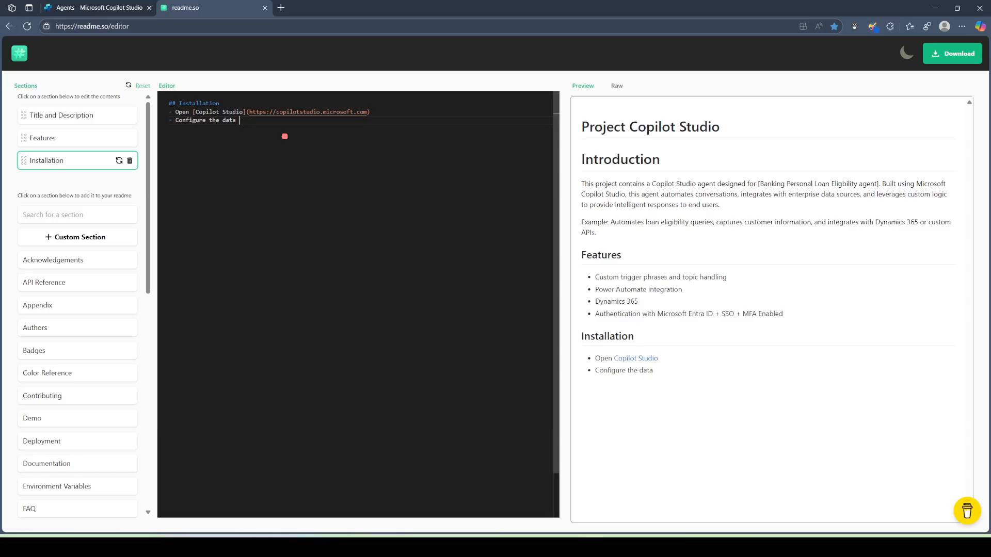
type(" sources and environme")
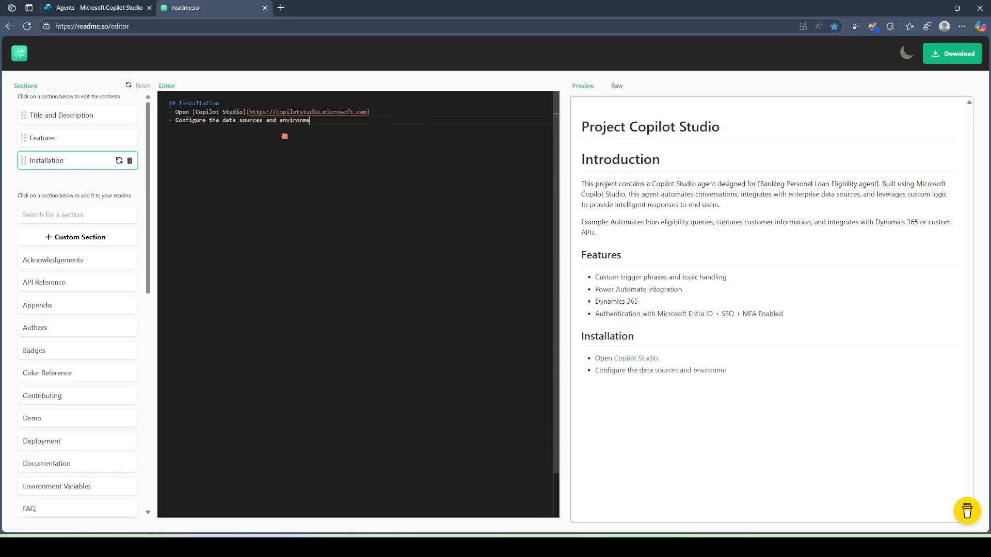
type("nt variables")
Step: Add the predefined API Reference section and review its template content in the editor and preview
scroll(98, 359, "down", 1)
scroll(98, 359, "up", 1)
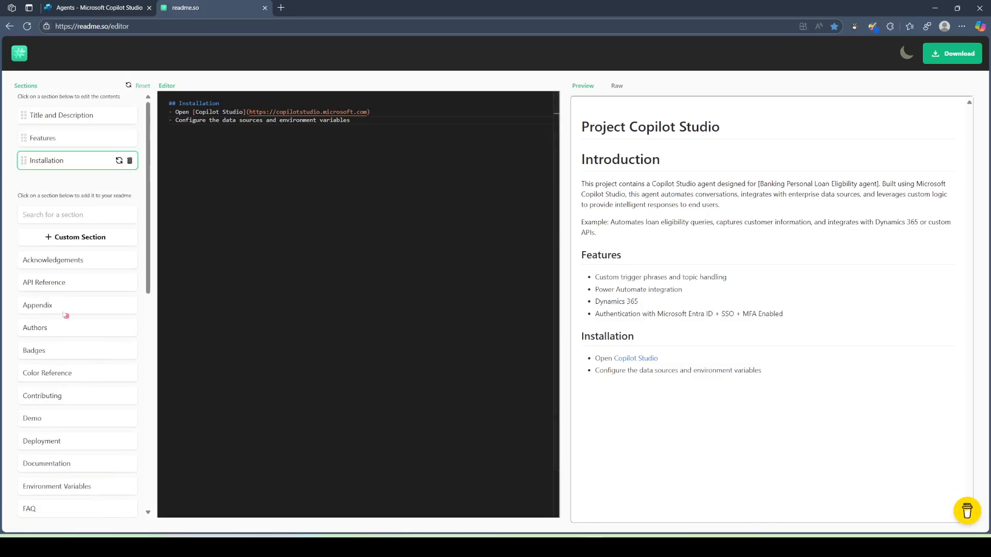
left_click(58, 283)
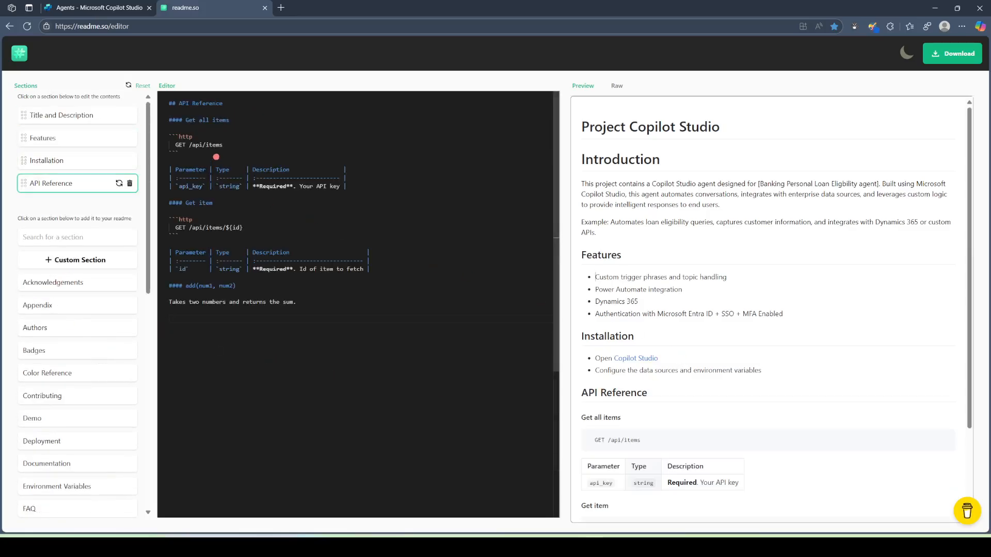
left_click(241, 117)
left_click(250, 105)
scroll(811, 390, "down", 1)
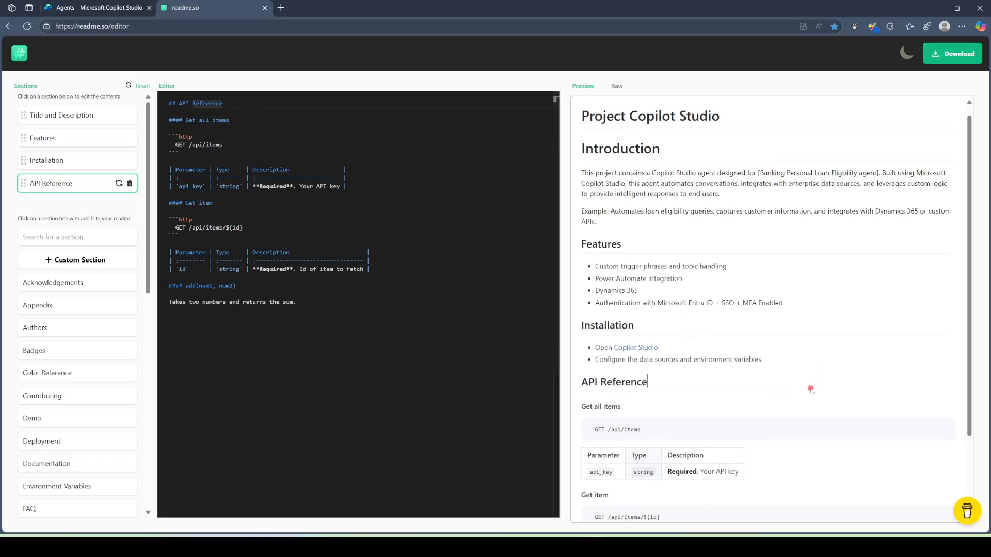
scroll(811, 390, "down", 2)
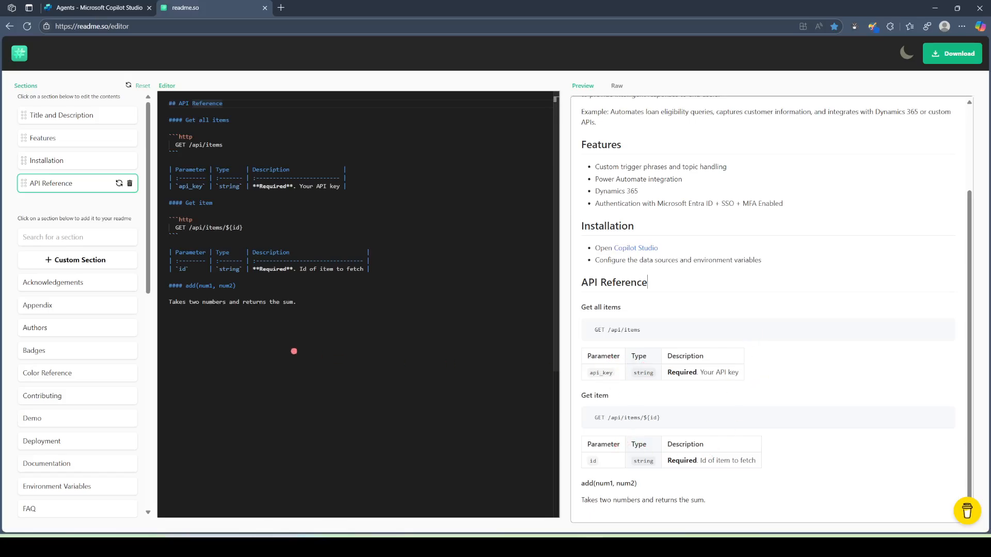
left_click(293, 351)
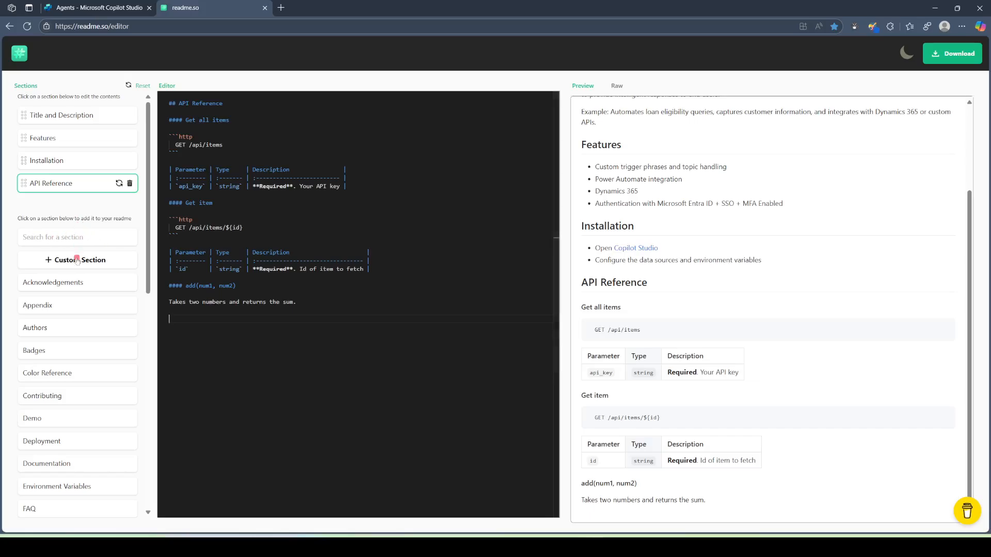
Step: Add the predefined Lessons section to the readme and review its template question in the preview
scroll(95, 325, "down", 6)
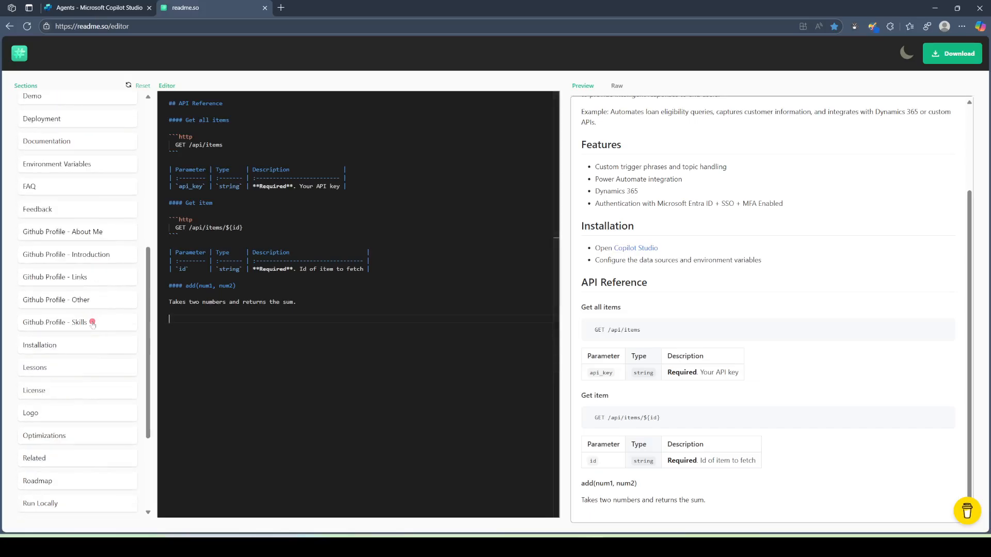
left_click(40, 371)
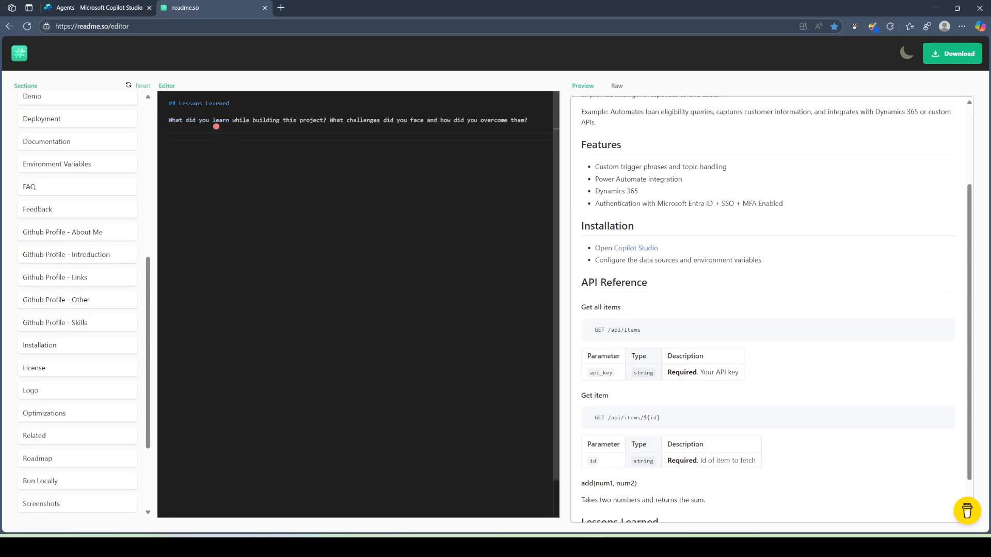
left_click(217, 121)
left_click(329, 300)
scroll(790, 303, "down", 2)
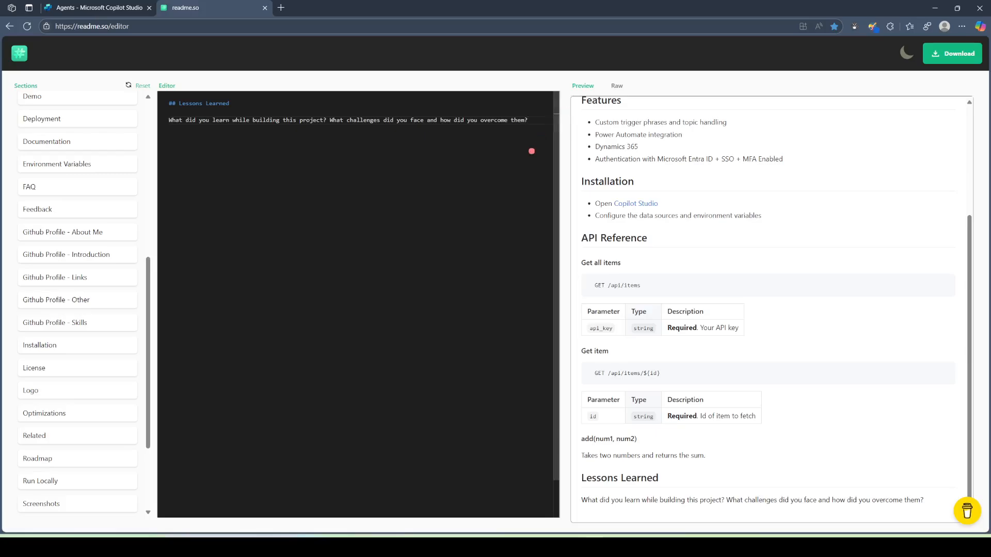
Step: Start a bullet under the Lessons Learned question reading "Creating an App registration for test copilot studio in production environment"
key("Return")
type("- ")
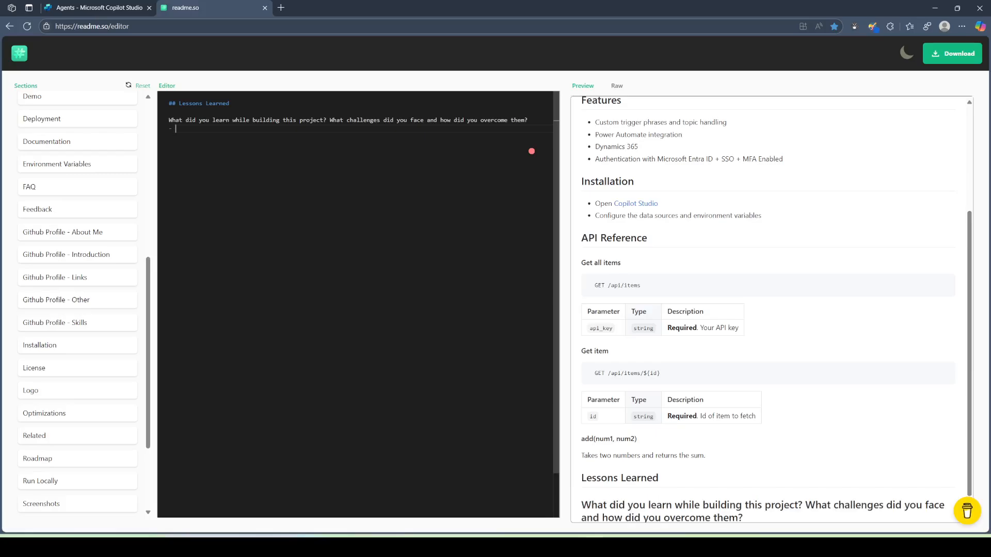
type("Creating an")
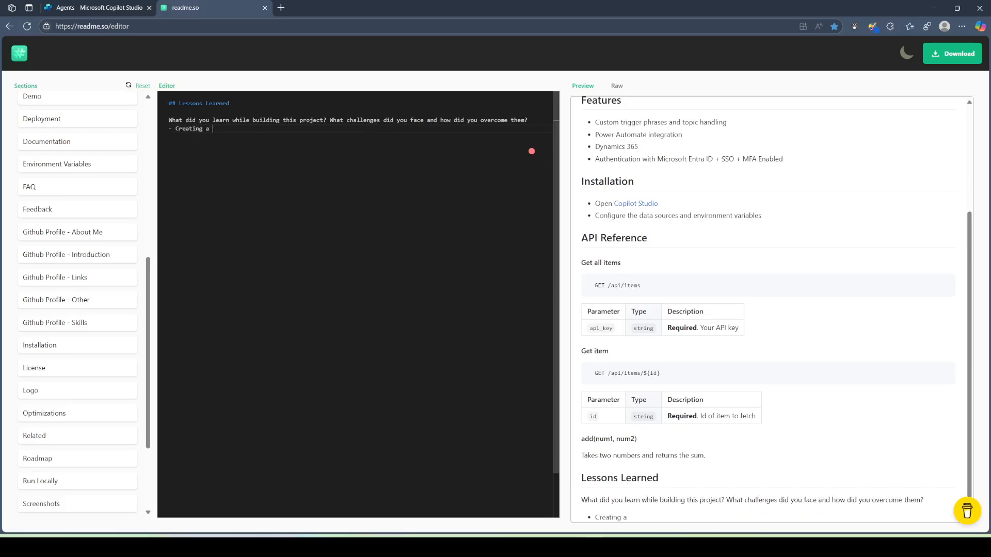
key("BackSpace")
type("n App registration f")
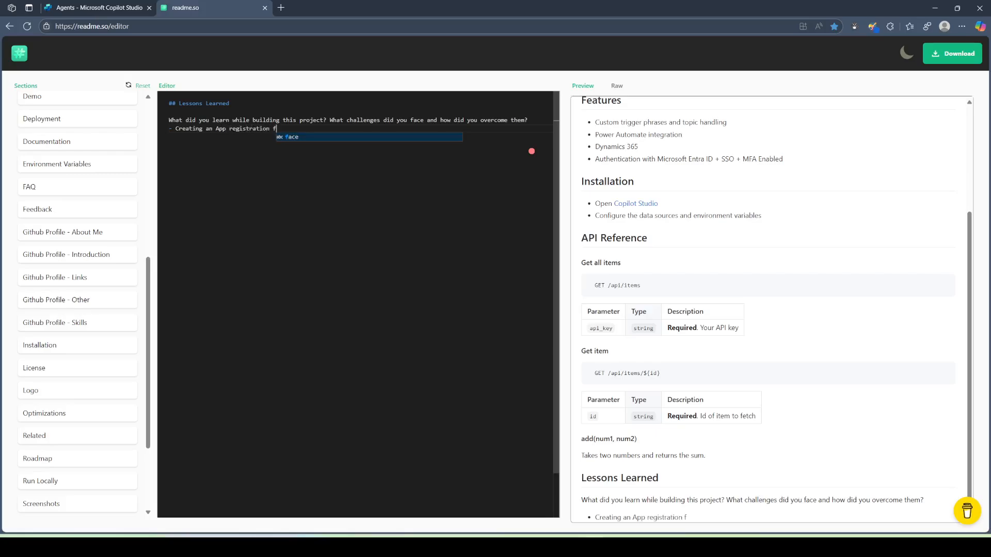
type("or test")
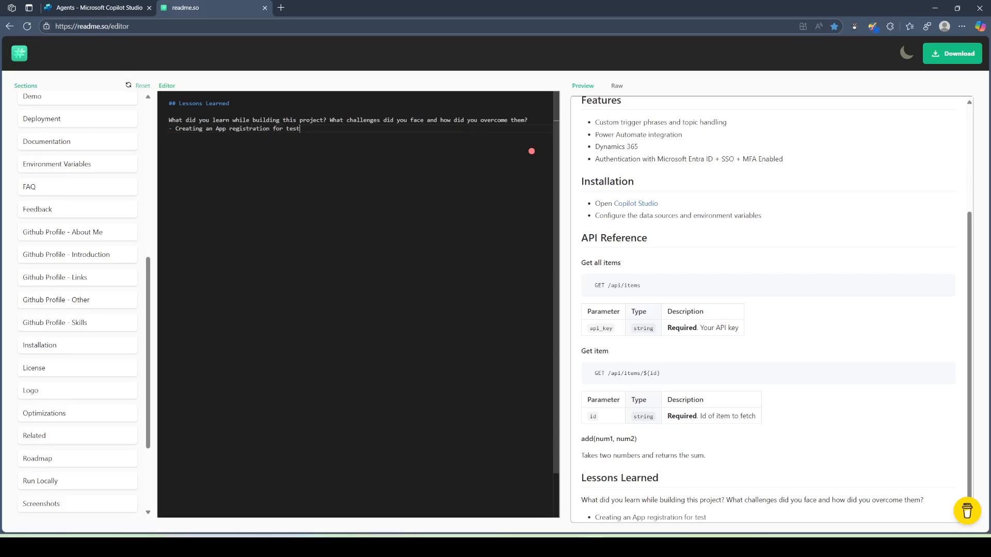
type(" copilot s")
type("tudio in production environ")
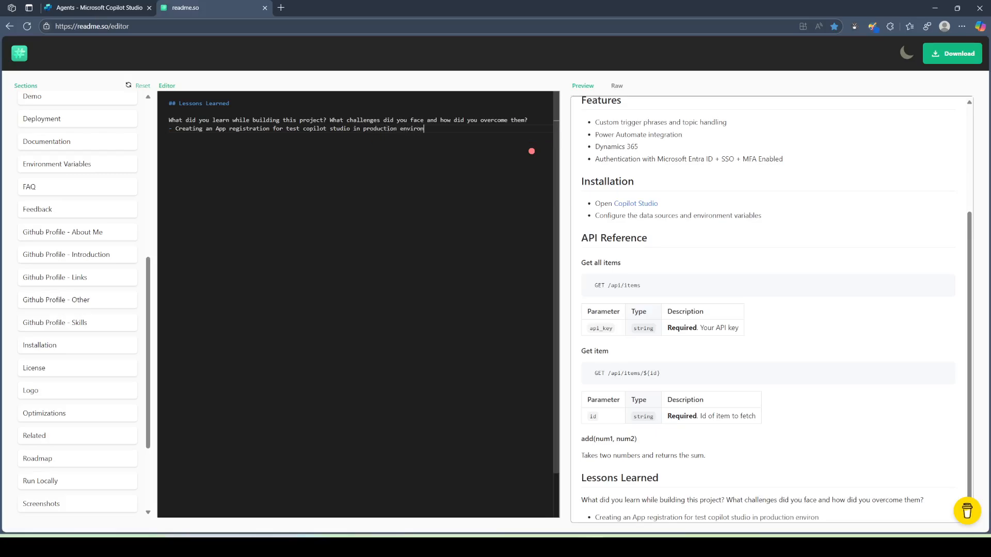
Step: Complete the bullet with "We don't have non-prod tenant, so therefore we had to create the app registrations in the production environment."
type("ment. We don't have a ")
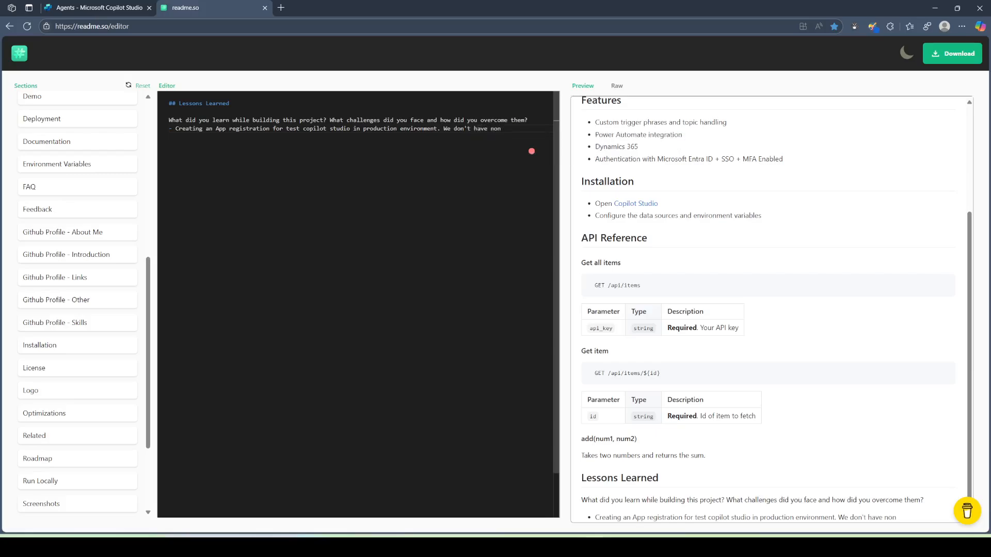
type("prod tenant, so")
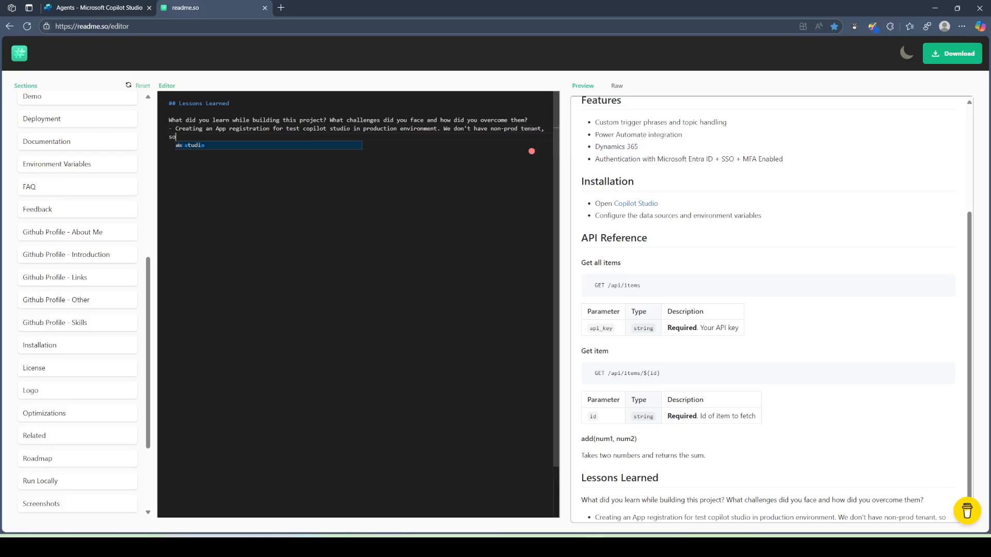
type(" there fore")
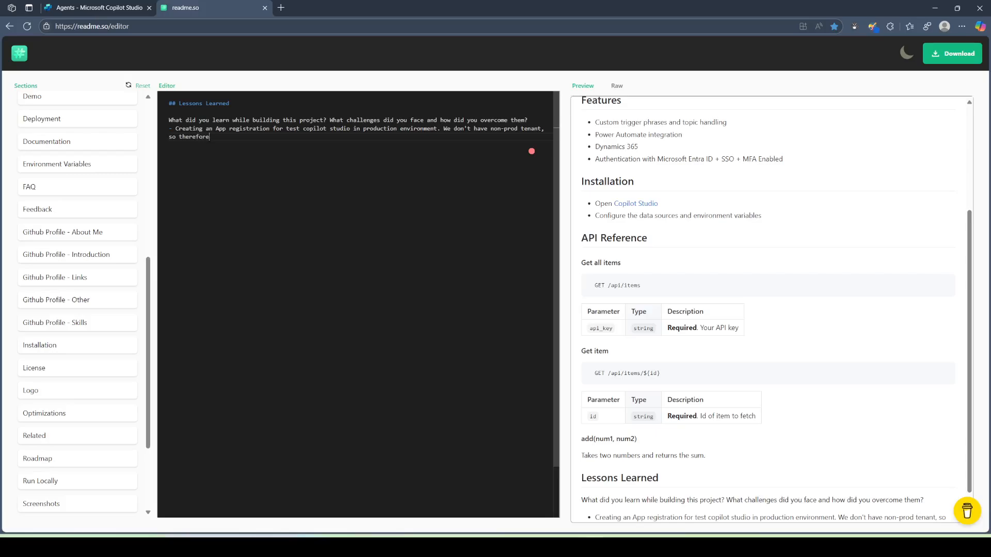
type(" we had to create the app regs")
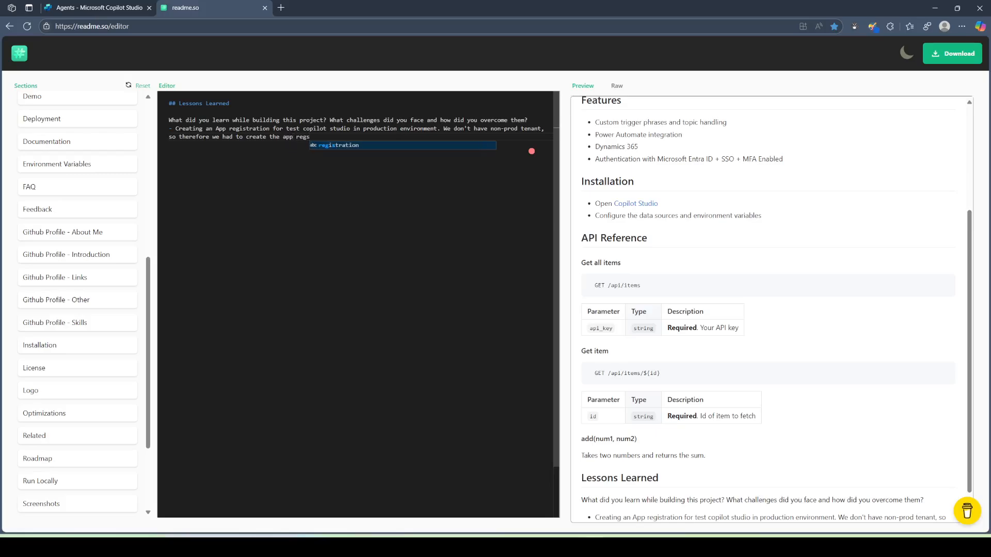
key("Tab")
type("s ")
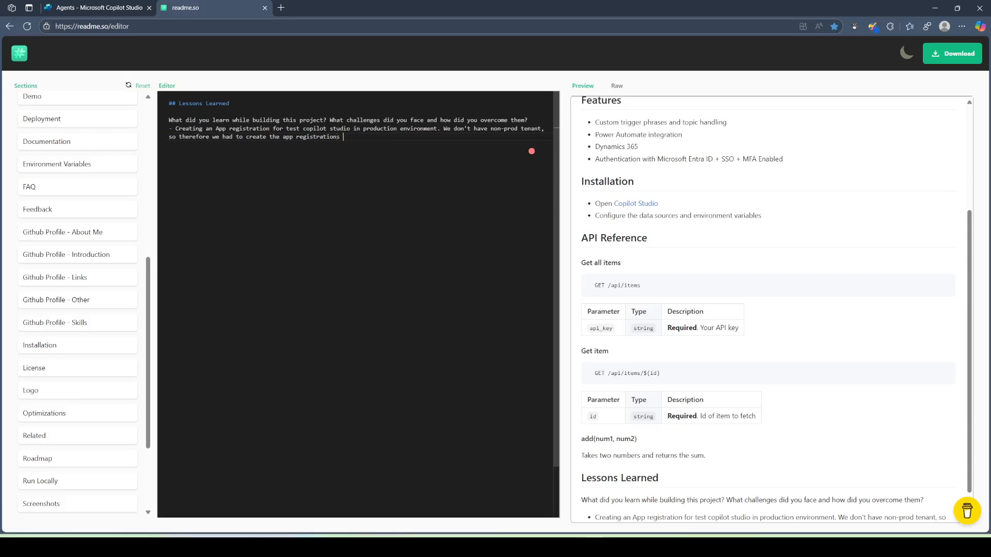
type("in the productio")
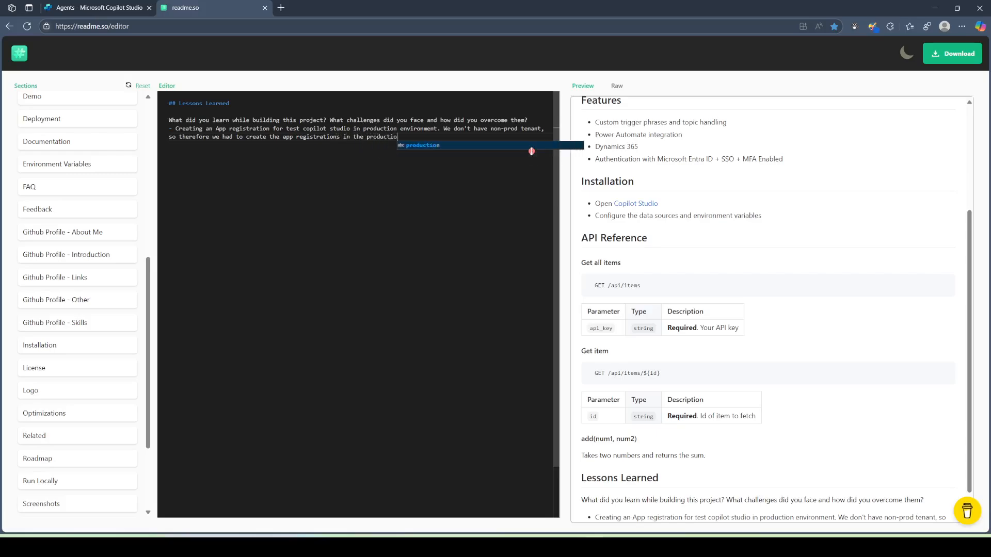
type("n environment.")
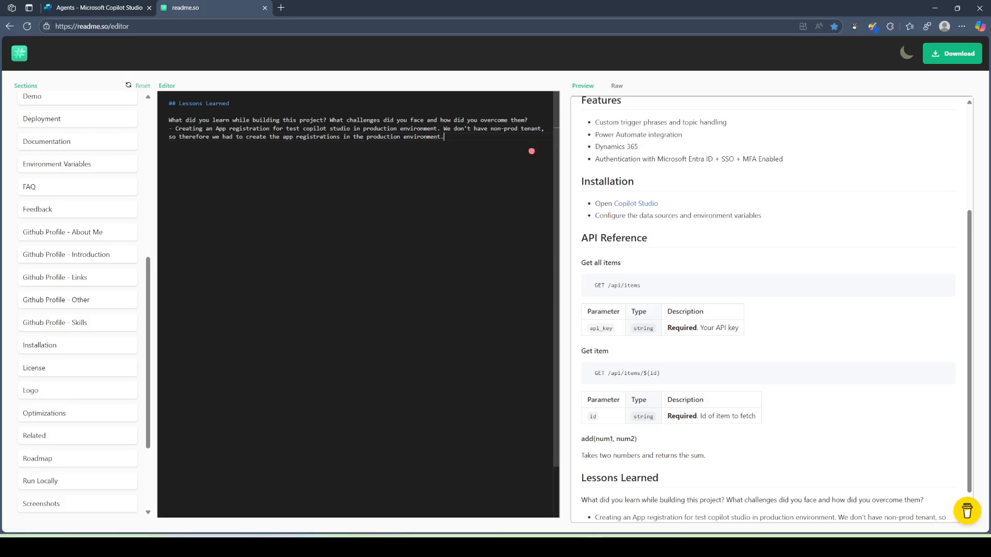
key("Return")
key("Return")
Step: Review the assembled readme in the preview, from the project title through the Lessons Learned bullet
scroll(866, 262, "down", 1)
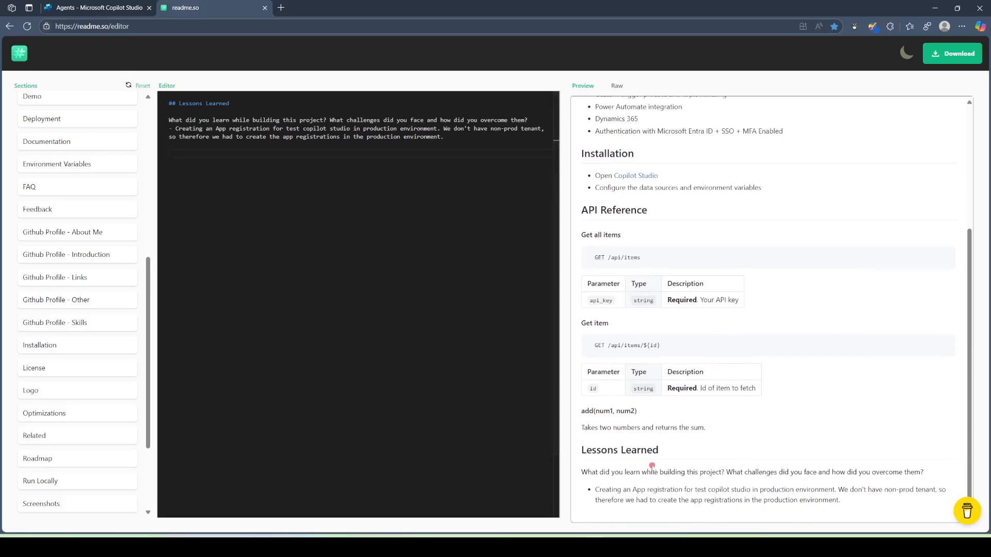
scroll(691, 320, "up", 5)
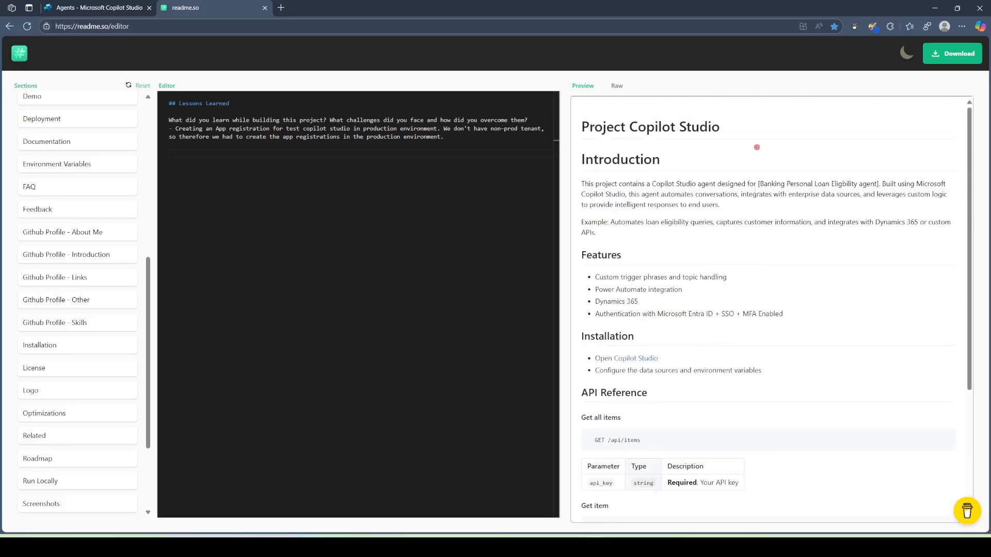
scroll(757, 206, "down", 3)
scroll(763, 258, "down", 1)
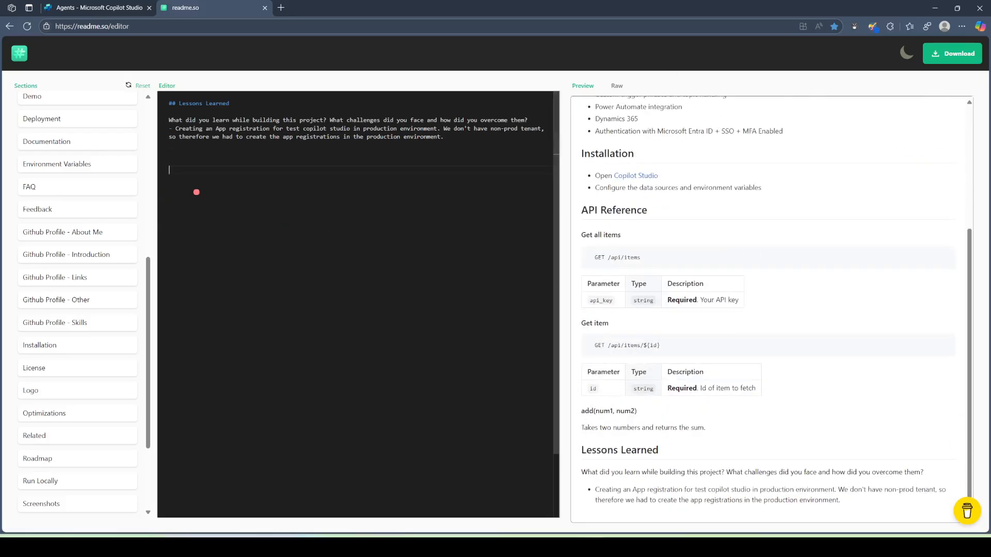
left_click(195, 192)
scroll(151, 186, "up", 3)
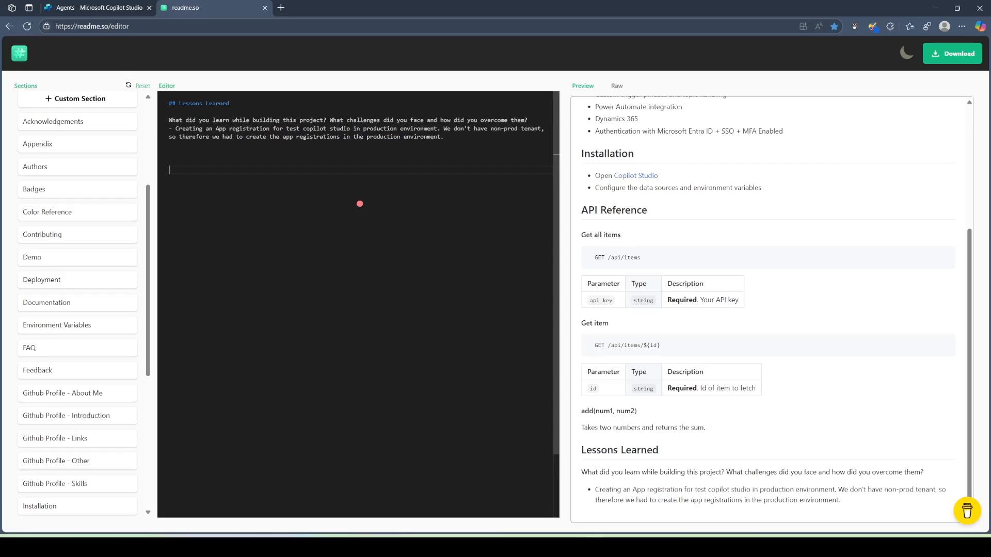
Step: Switch to Copilot Studio, open the Loan Eligibility Agent, and examine its tools and the available publishing channels
left_click(101, 9)
left_click(172, 258)
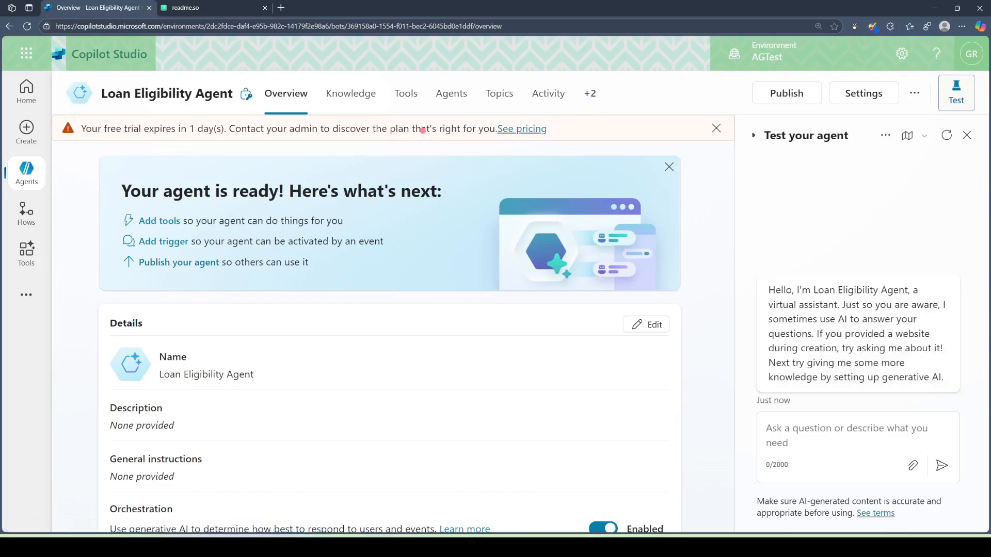
left_click(402, 94)
left_click(596, 95)
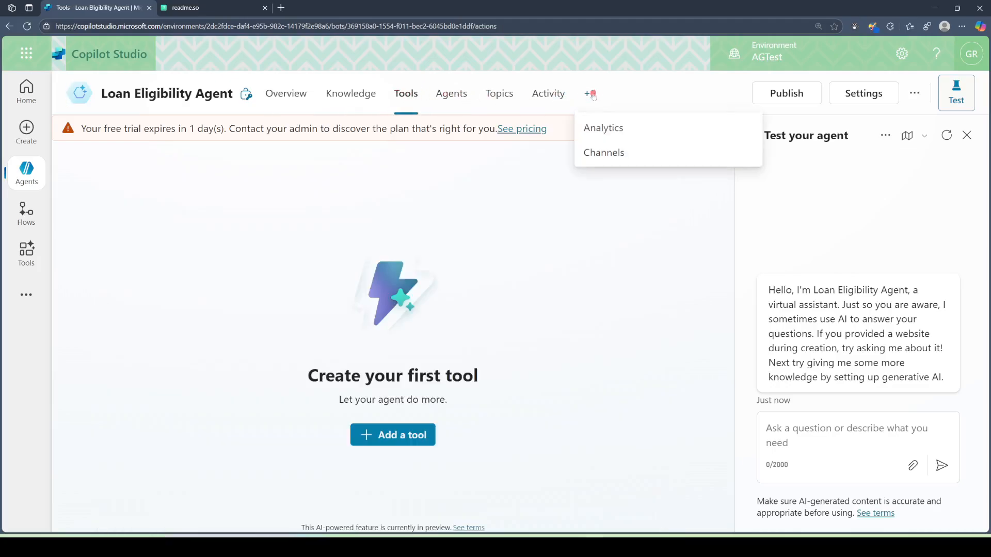
left_click(603, 155)
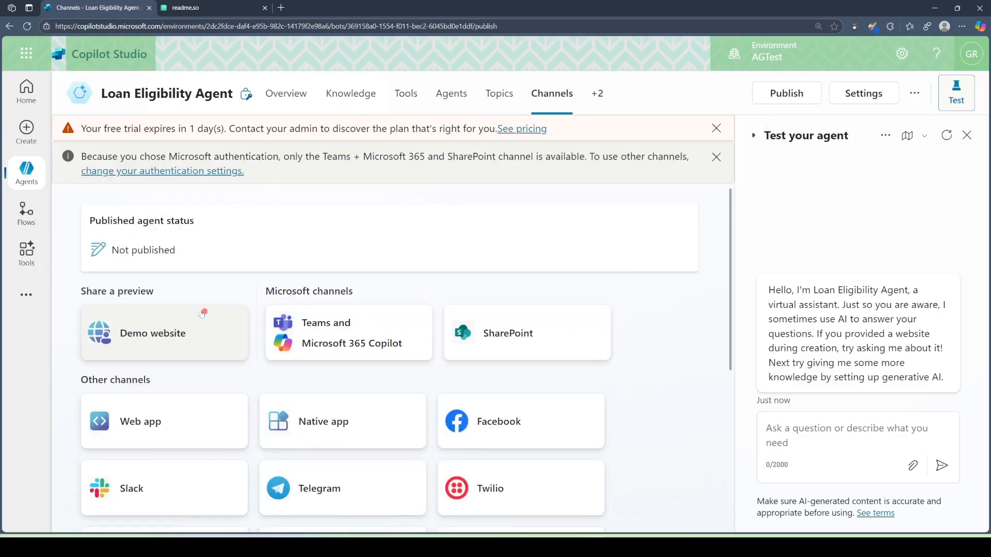
scroll(216, 303, "down", 3)
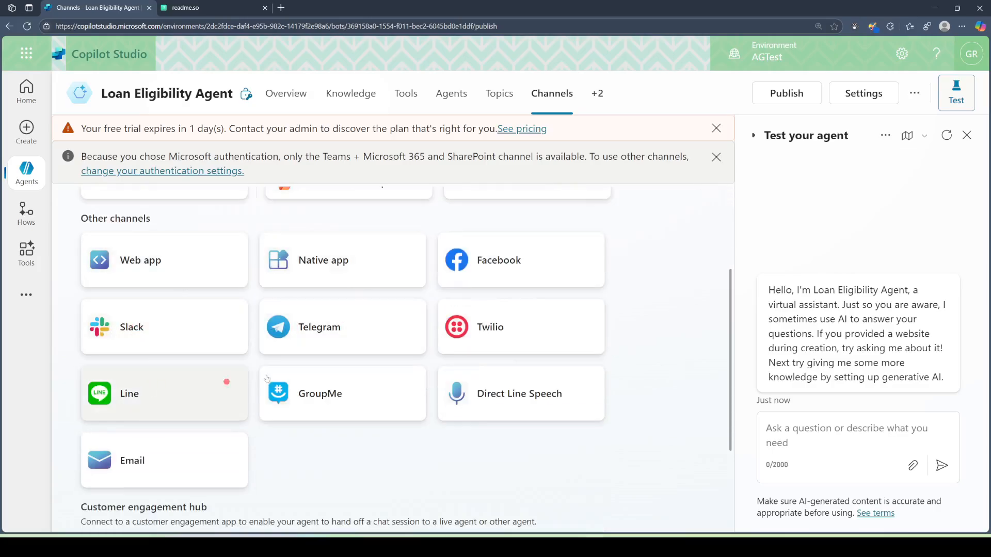
scroll(338, 356, "up", 1)
scroll(338, 357, "up", 3)
Step: Switch back to readme.so, add a custom section titled "Usage / Examples", and place it above the Lessons section
left_click(205, 8)
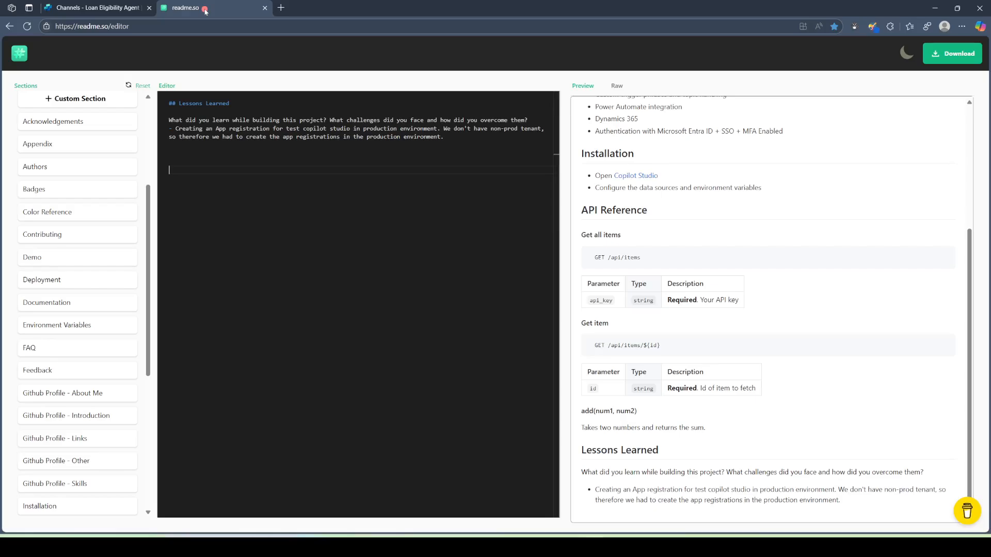
scroll(100, 279, "up", 4)
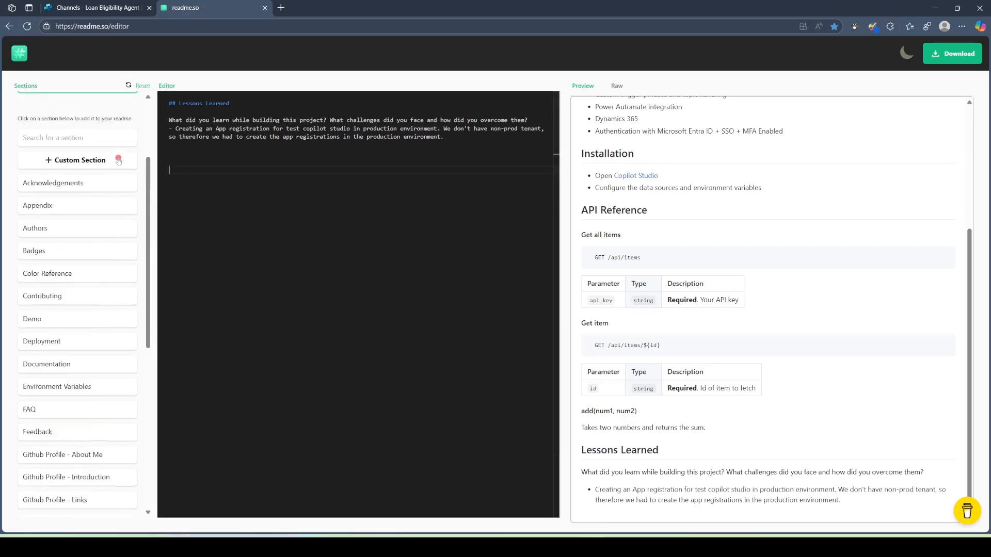
left_click(73, 282)
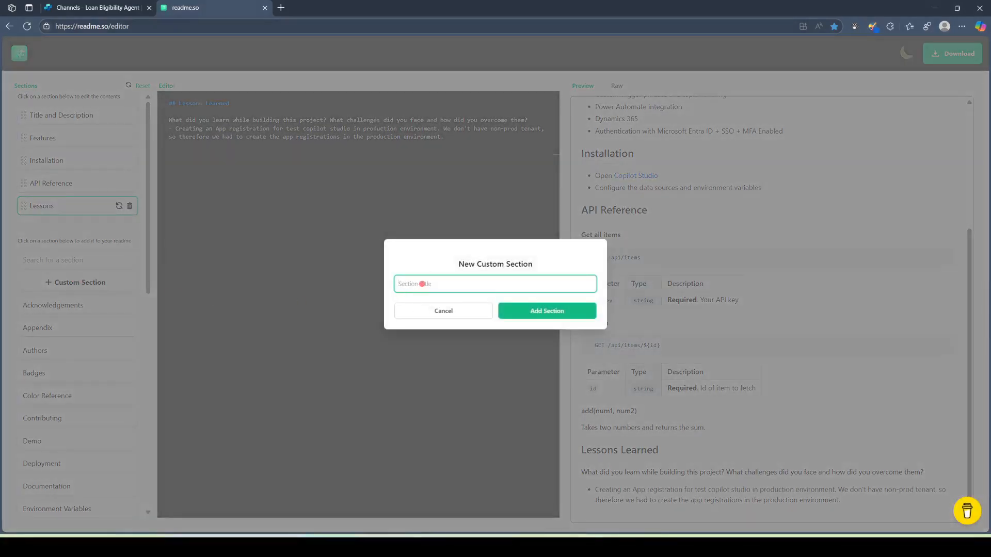
type("Usage / Examples")
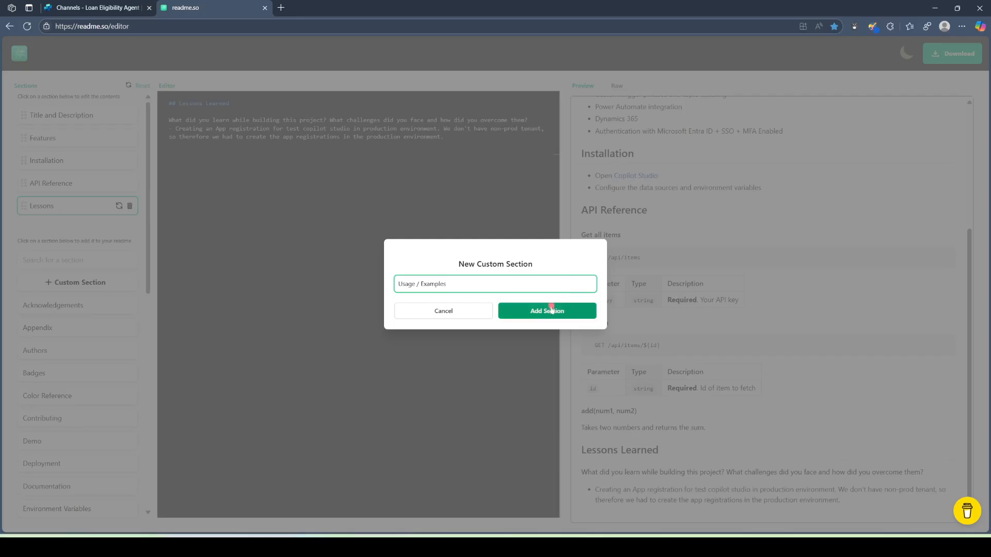
left_click(546, 310)
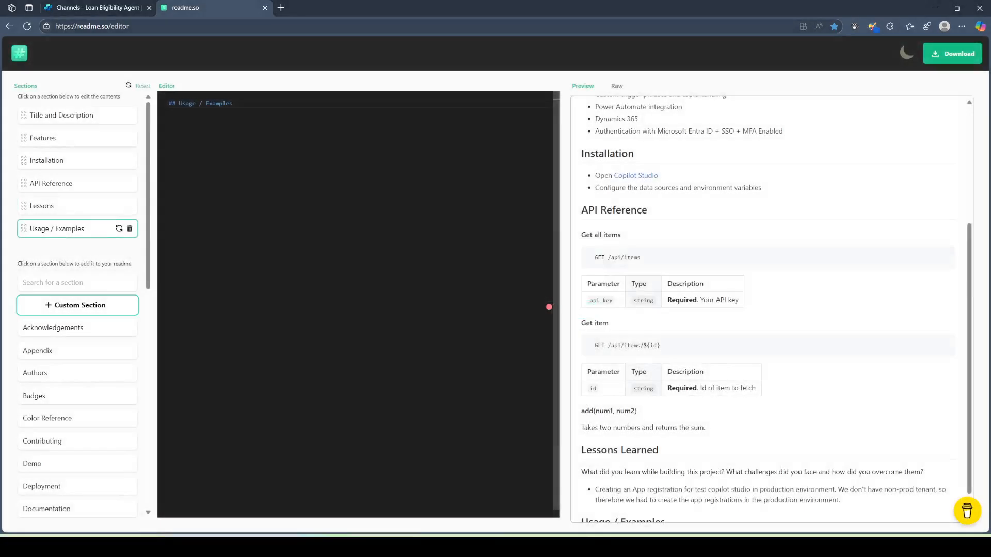
left_click_drag(23, 229, 23, 207)
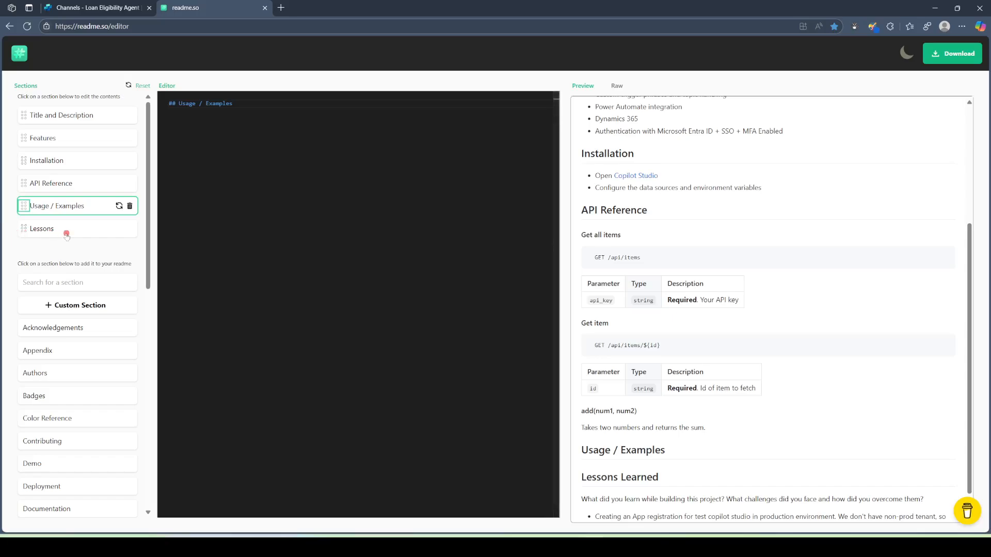
scroll(839, 314, "down", 2)
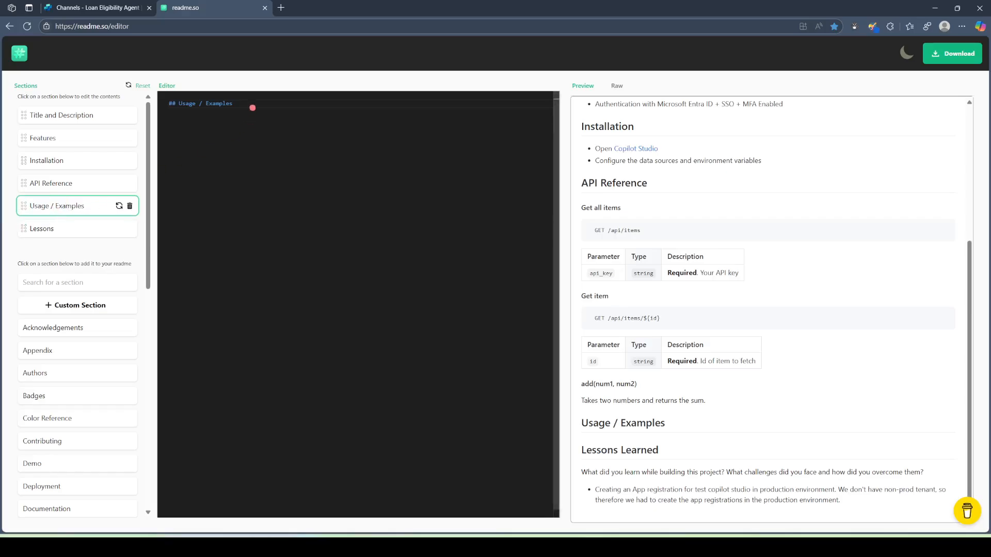
Step: Below the Usage / Examples heading, write "Users can interact with the agent via" followed by the bullet "Microsoft Teams"
left_click(254, 106)
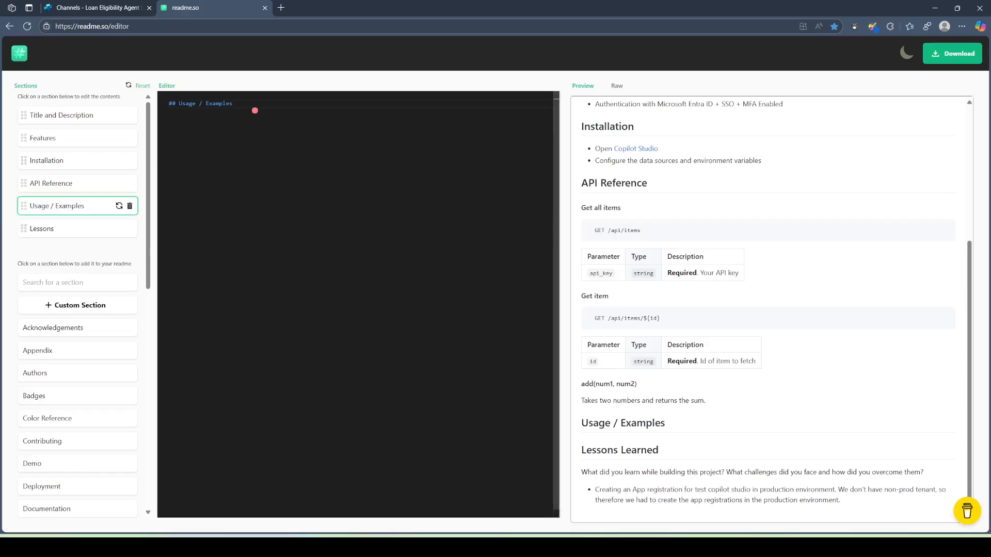
type("Us")
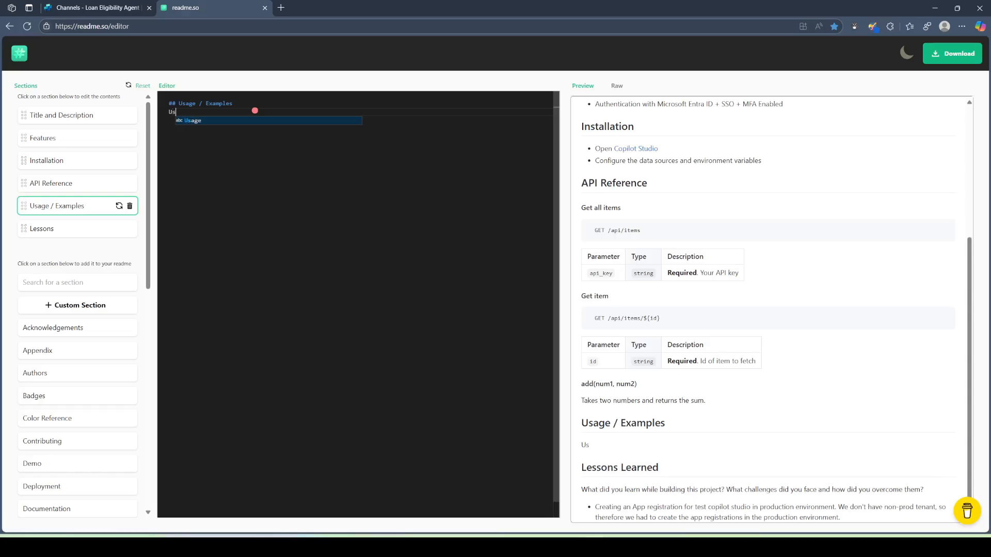
type("ers can inter")
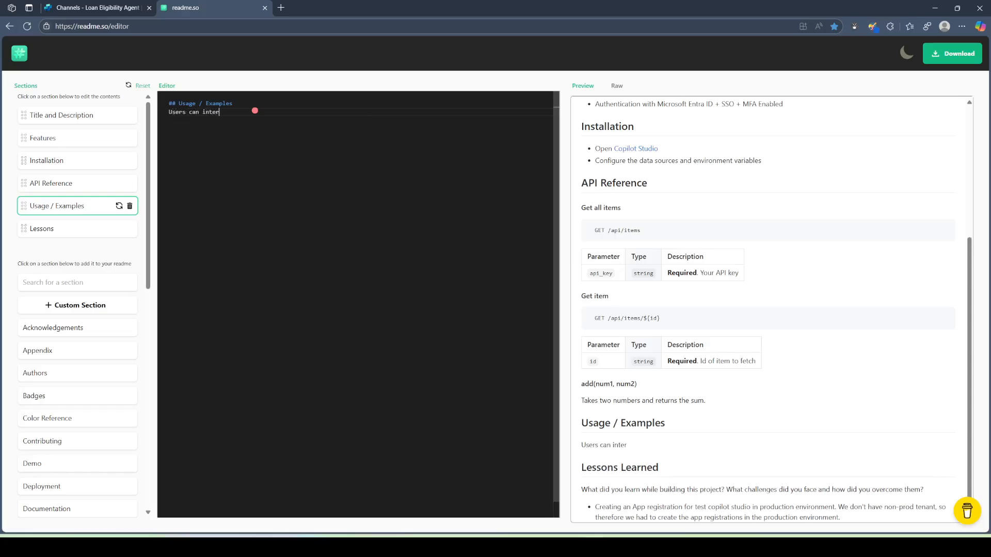
type("act with the agent vi")
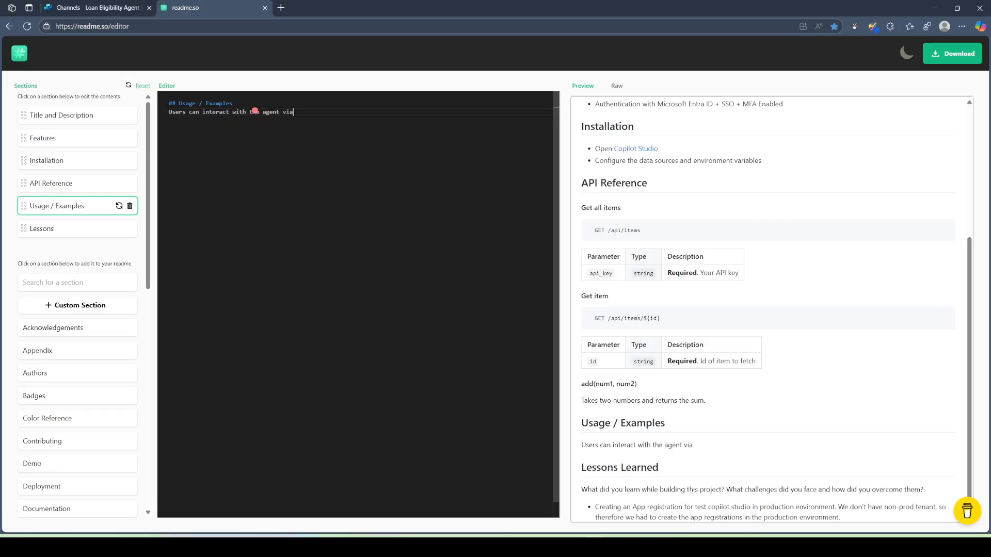
type("a")
key("Return")
type("- Microsoft Team")
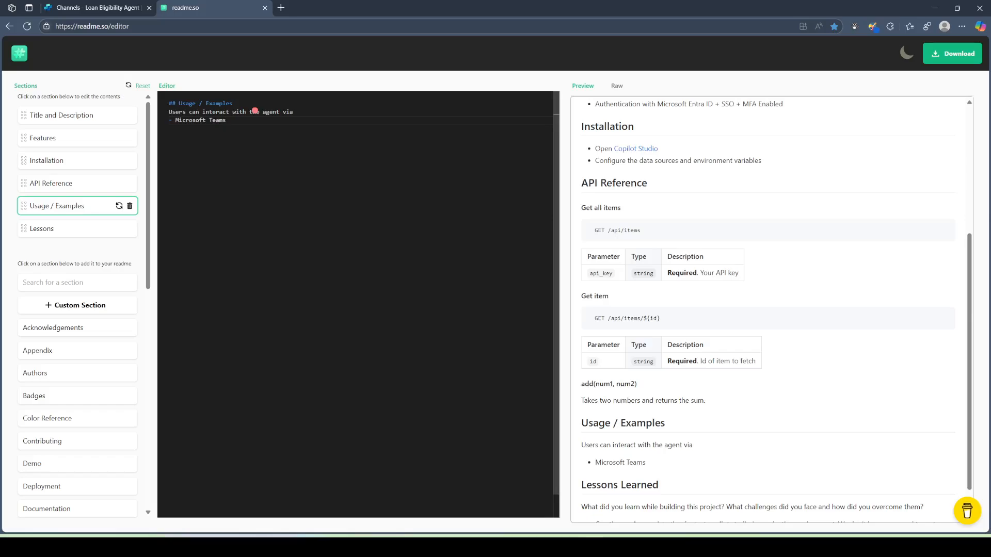
Step: Add the bullet "Custom Web site" below Microsoft Teams in the Usage / Examples section
type("-Cu")
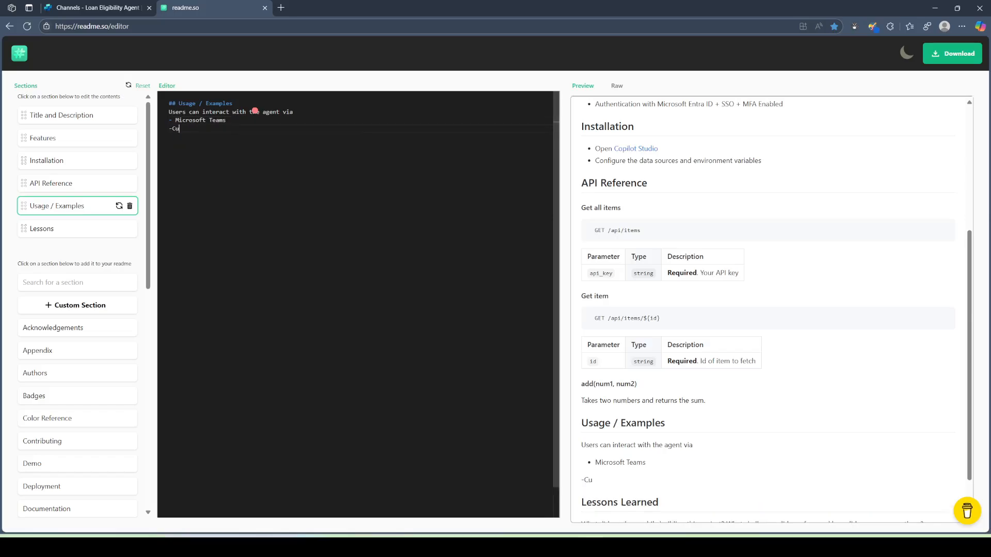
key("BackSpace")
key("BackSpace")
key("BackSpace")
type("- C")
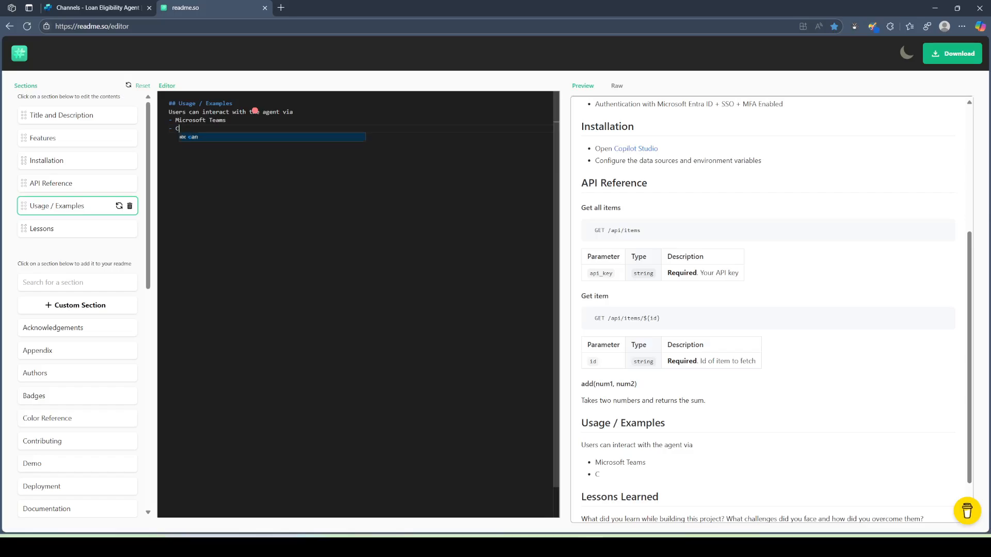
type("ustom Web")
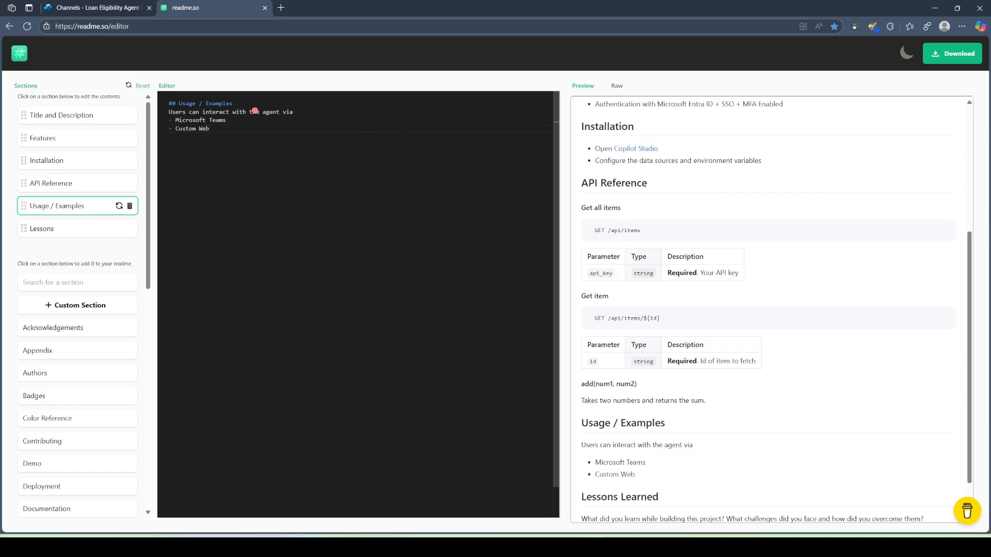
type(" site")
Step: Add a third bullet, "Dynamic 365 Integration", to the Usage / Examples list
key("Return")
type("Dyn")
key("BackSpace")
key("BackSpace")
key("BackSpace")
type("- Dynamic")
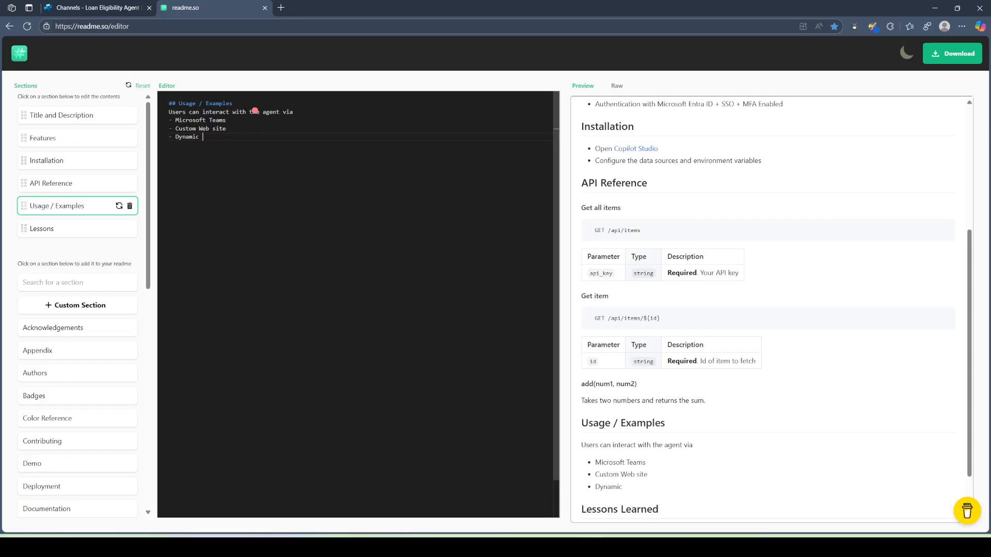
type(" 365 Ine")
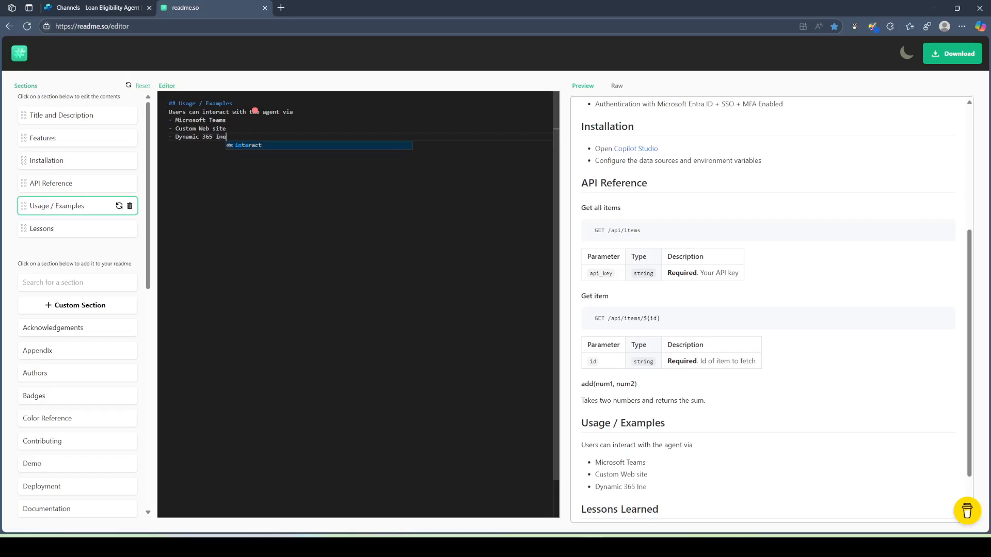
key("BackSpace")
type("tegration")
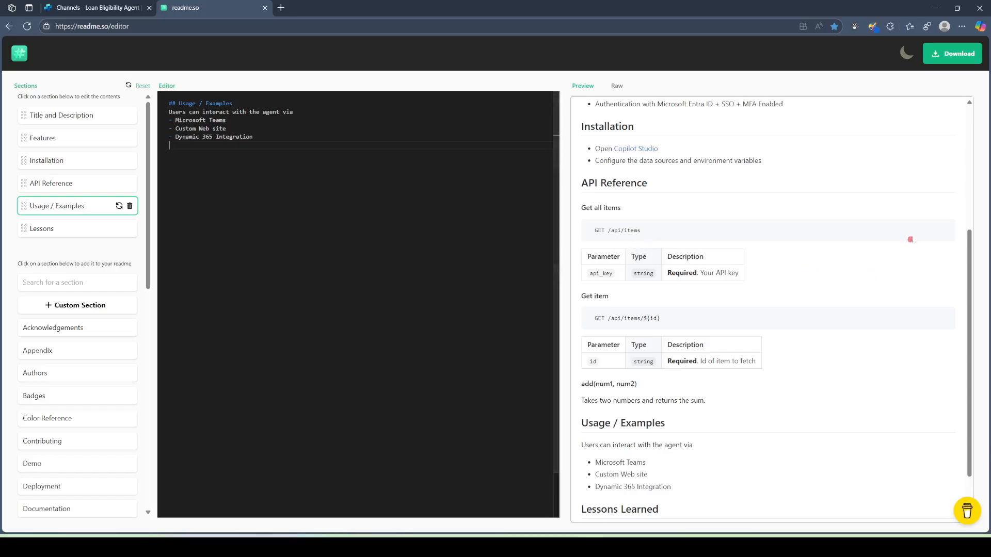
Step: Check the assembled readme in the preview, download it as a Markdown file, and open the downloaded file in Visual Studio Code
scroll(932, 166, "down", 1)
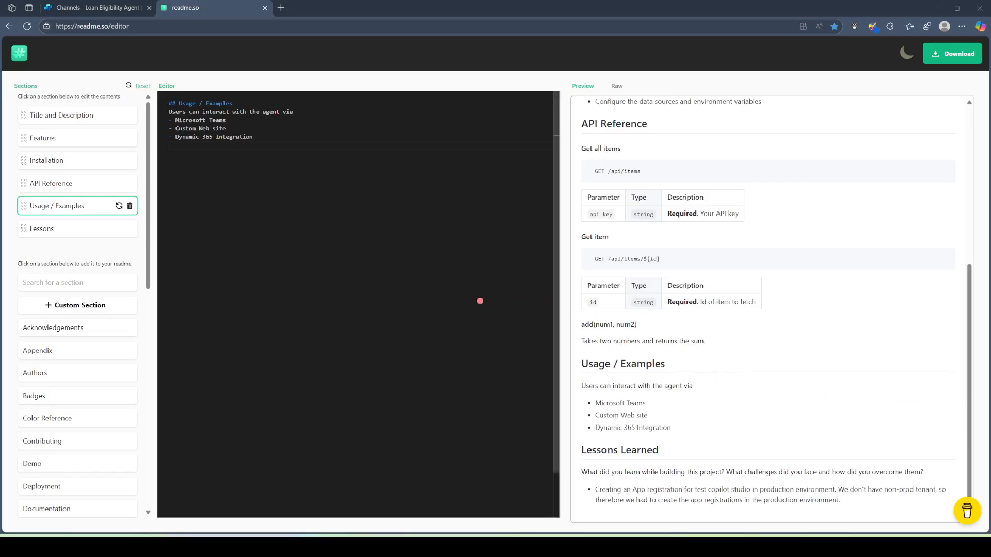
scroll(740, 305, "up", 5)
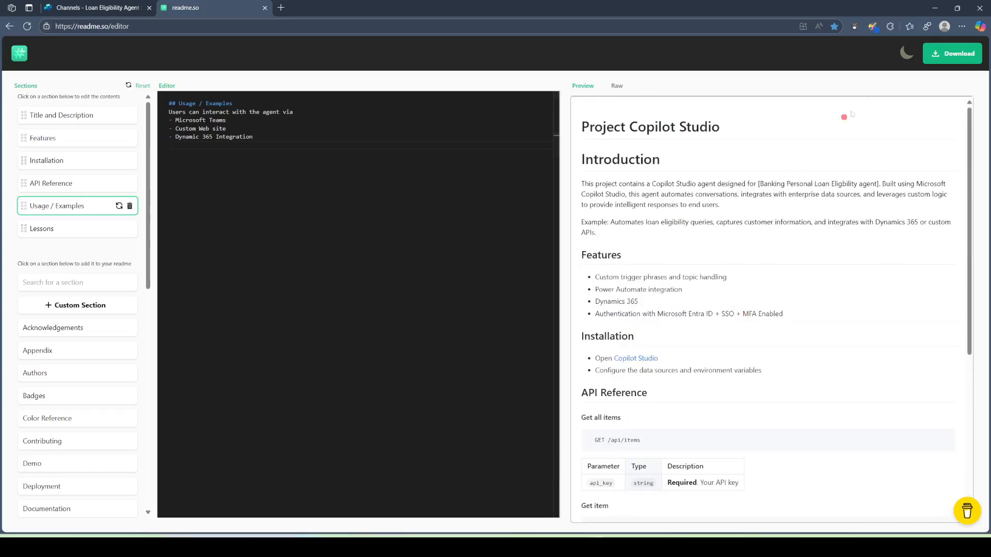
left_click(960, 56)
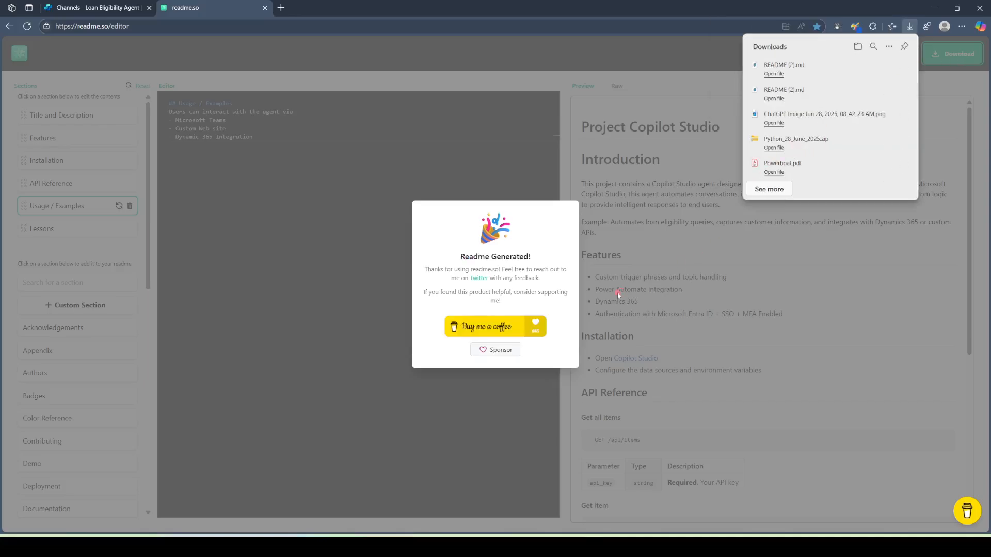
left_click(473, 178)
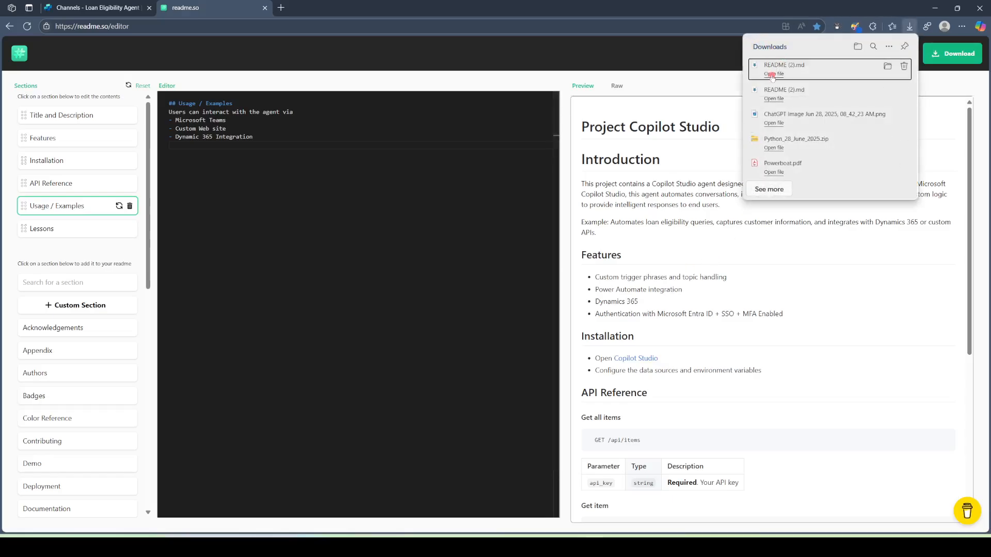
left_click(772, 75)
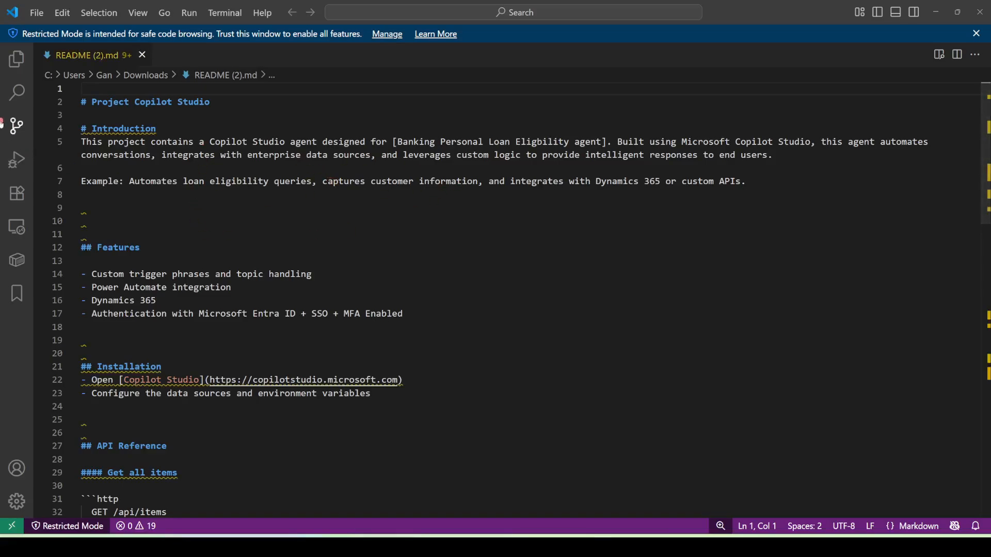
Step: Search the extensions marketplace for "markdown" and open the details of the Markdown Preview Enhanced extension
left_click(14, 126)
left_click(15, 193)
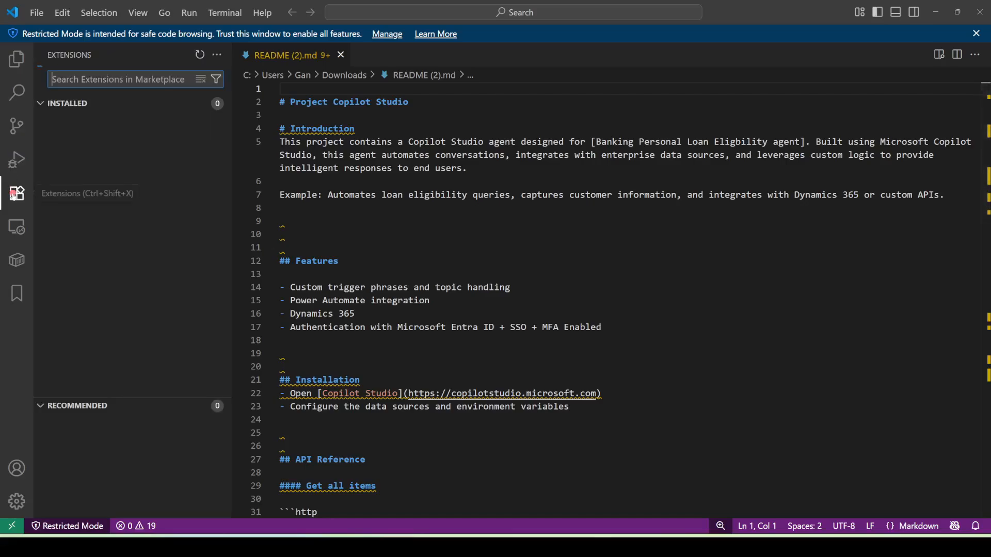
left_click(123, 79)
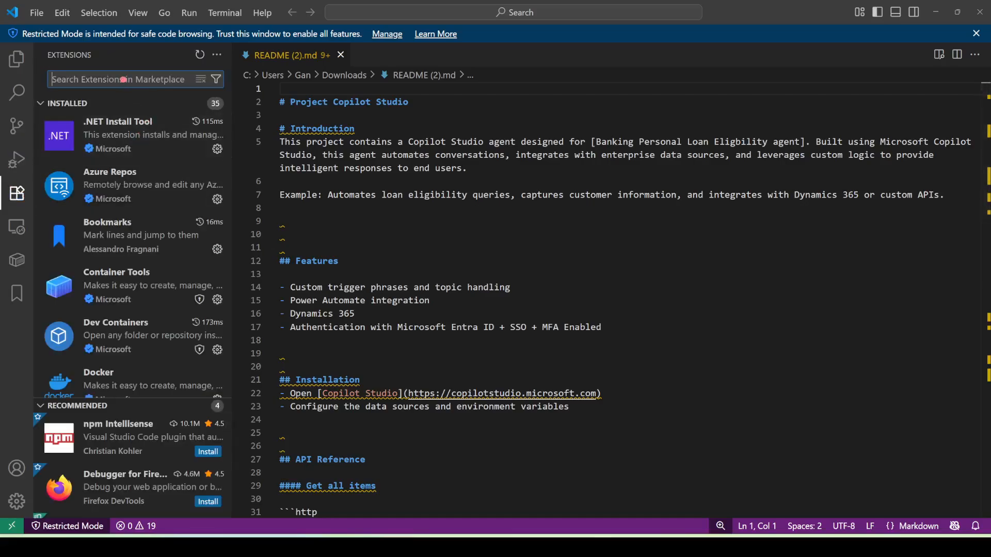
type("markd")
key("BackSpace")
key("BackSpace")
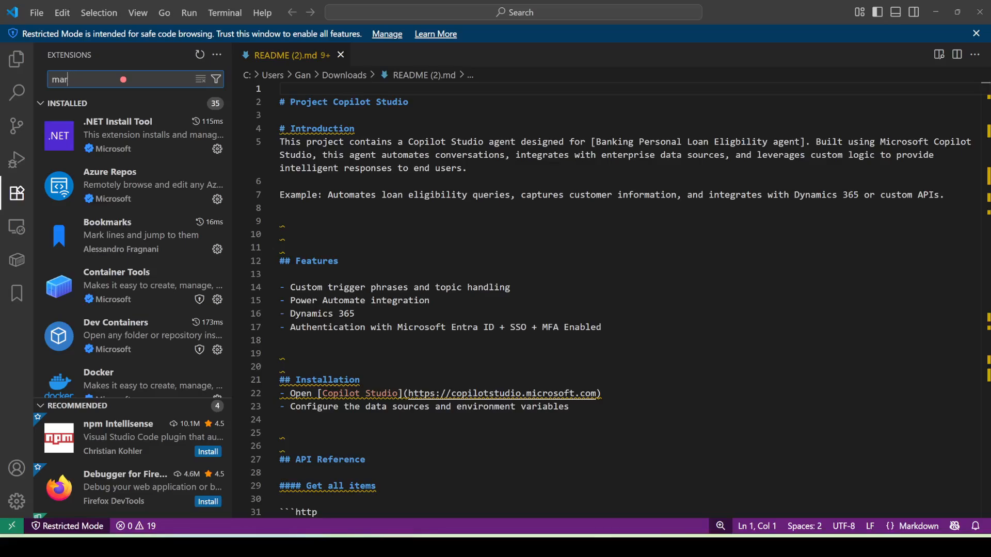
type("kdown")
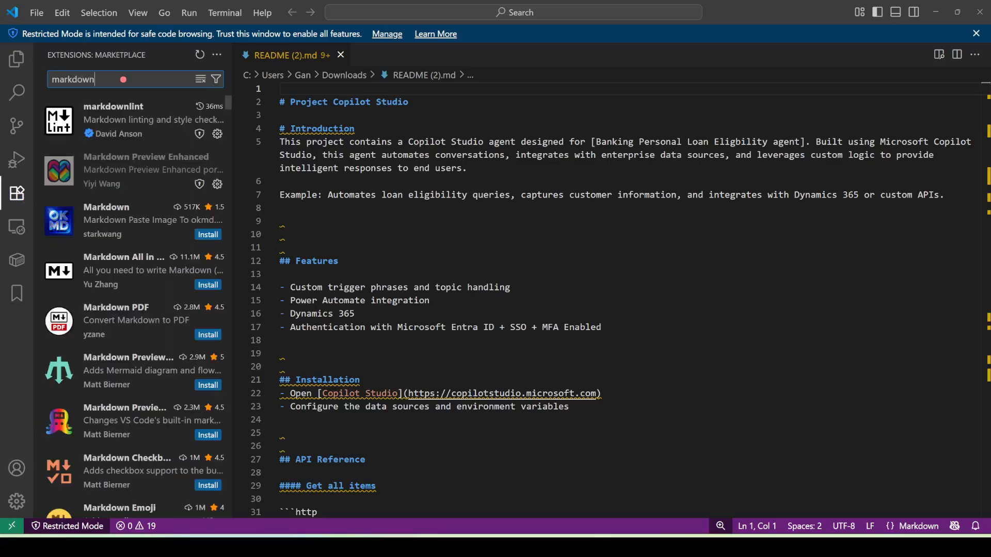
left_click(121, 171)
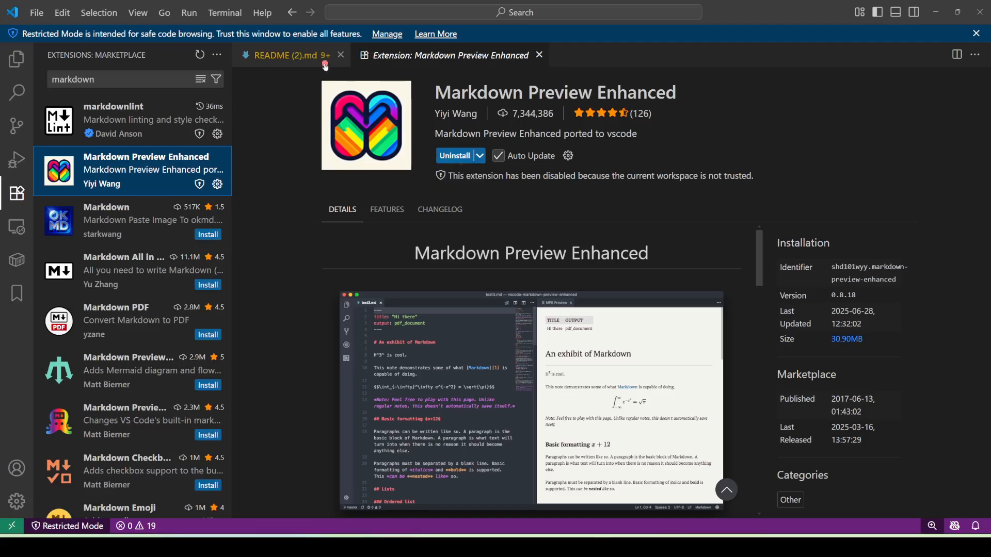
Step: Return to the README (2).md file, show its rendered preview beside the source, and review it through the Lessons Learned section
left_click(278, 57)
left_click(480, 247)
scroll(480, 246, "down", 4)
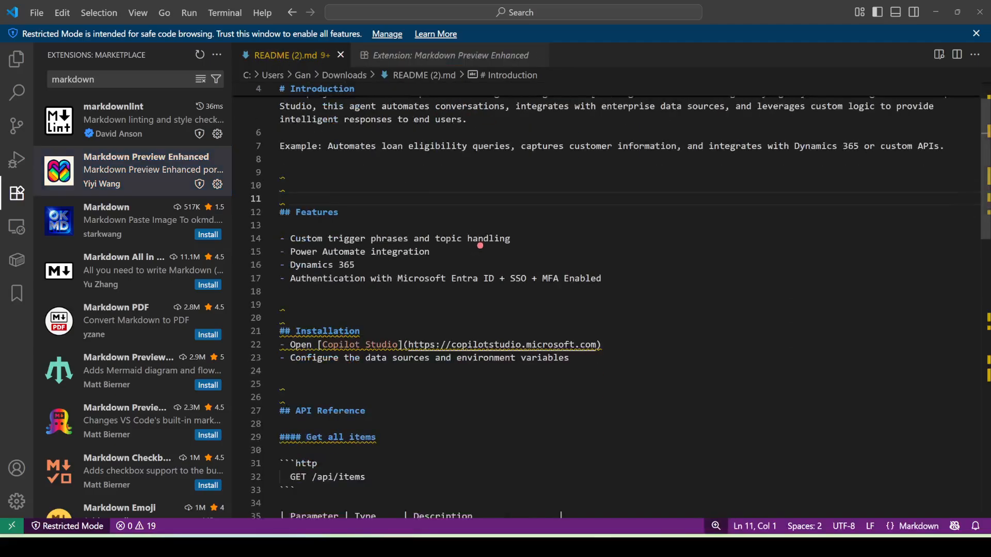
scroll(480, 245, "up", 4)
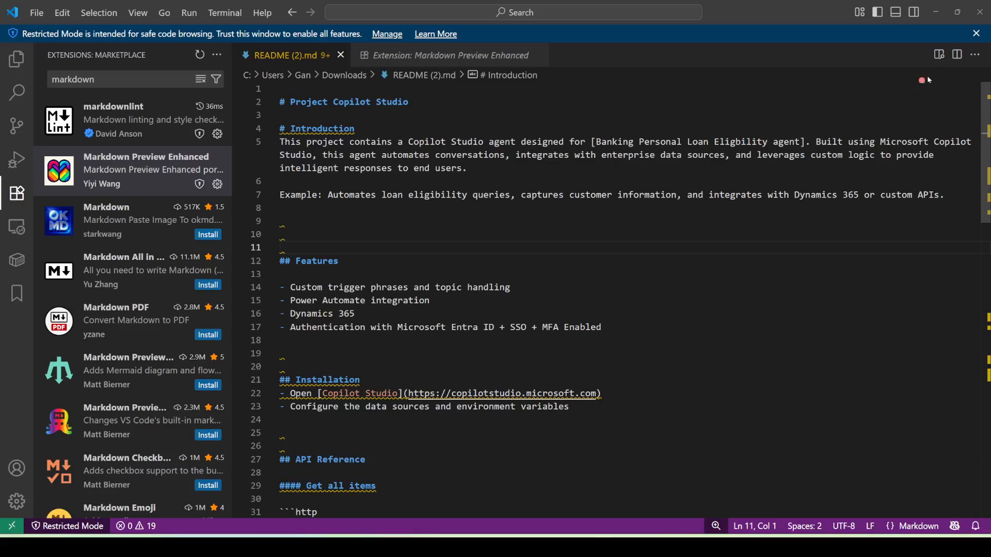
left_click(940, 55)
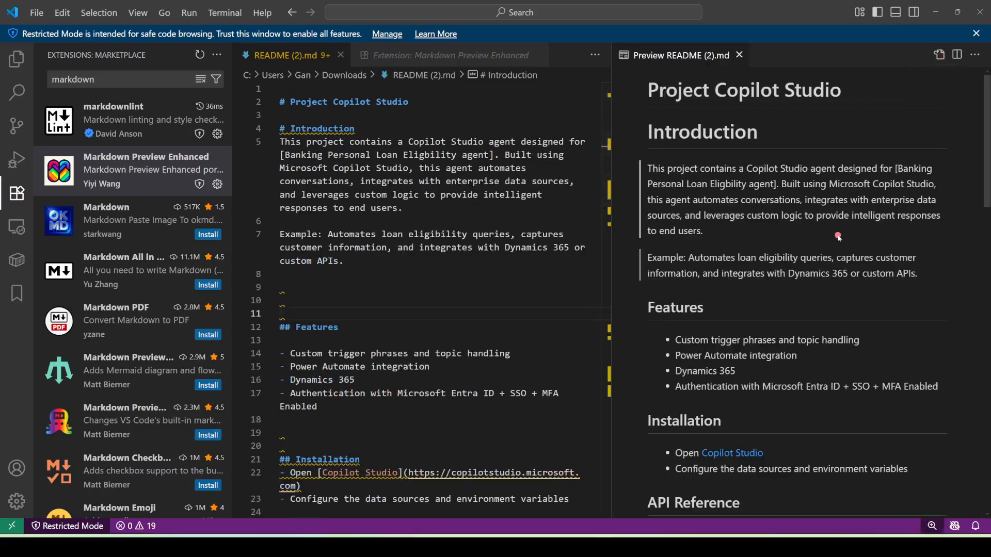
scroll(838, 237, "down", 20)
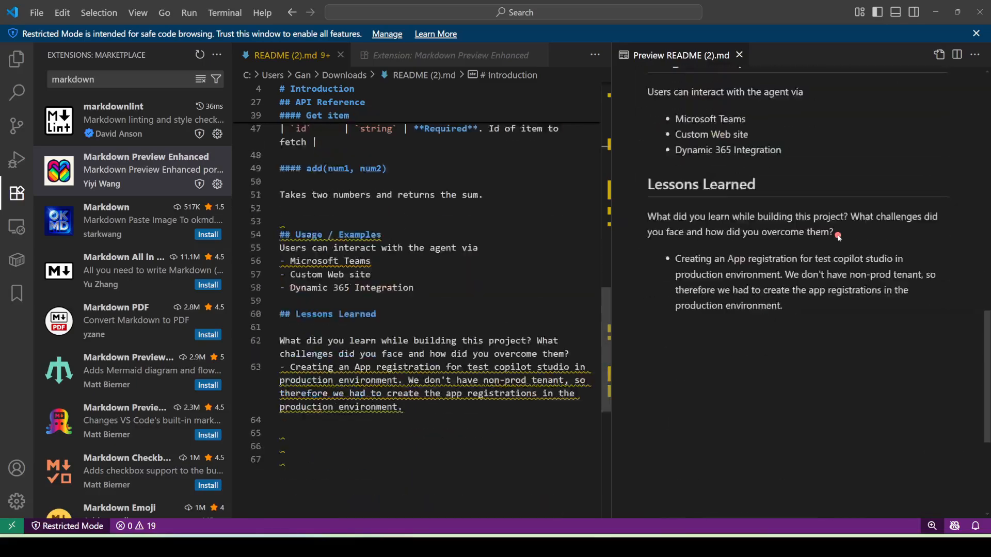
scroll(838, 237, "up", 20)
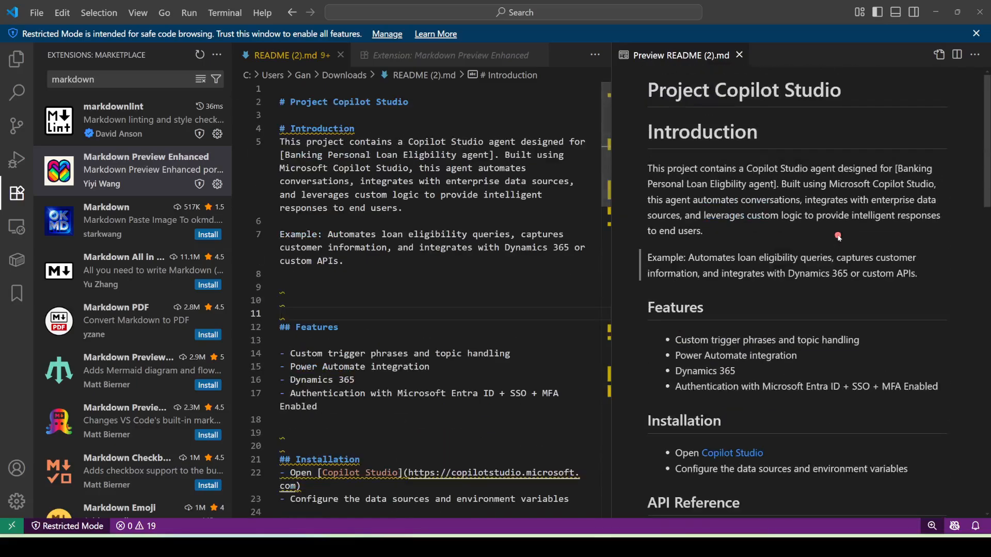